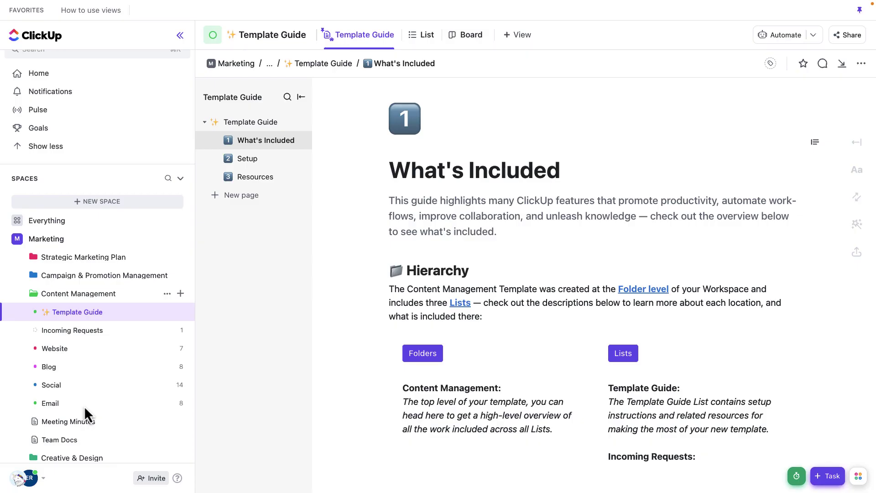
- Browse the Email, Social, Blog and Website list calendars, then show the Content Management folder calendar
left_click(107, 407)
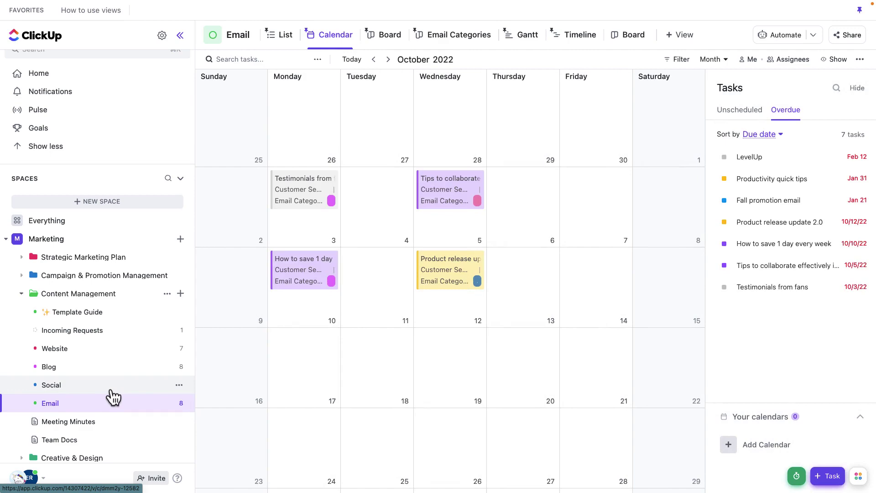
left_click(111, 395)
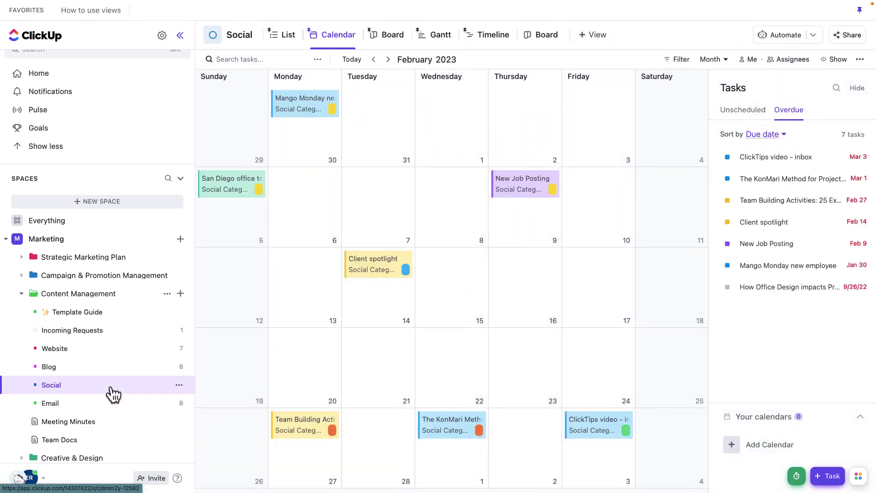
left_click(116, 372)
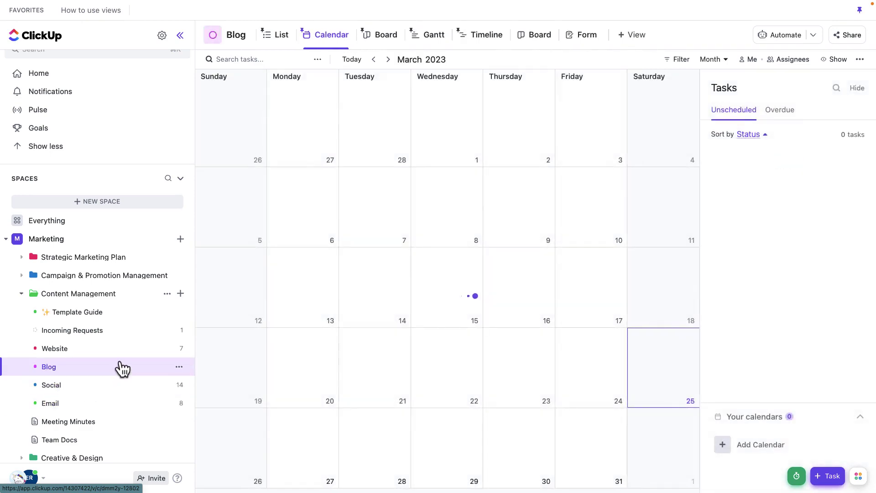
left_click(127, 356)
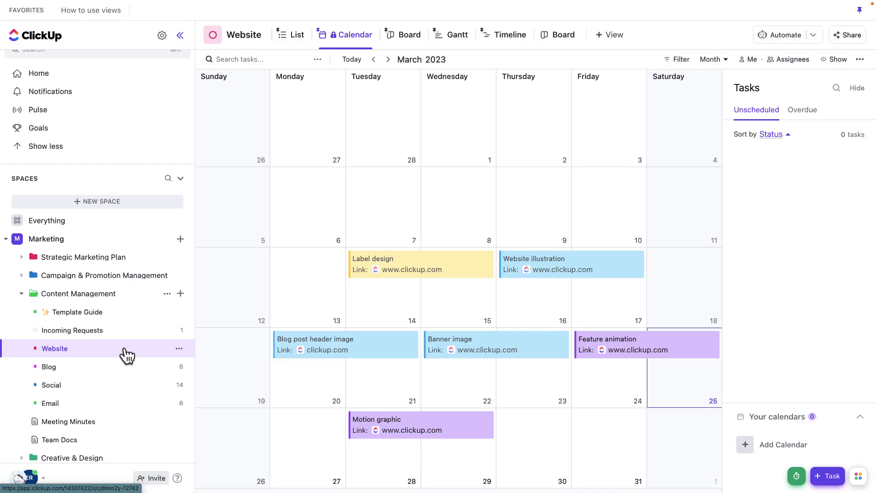
left_click(98, 295)
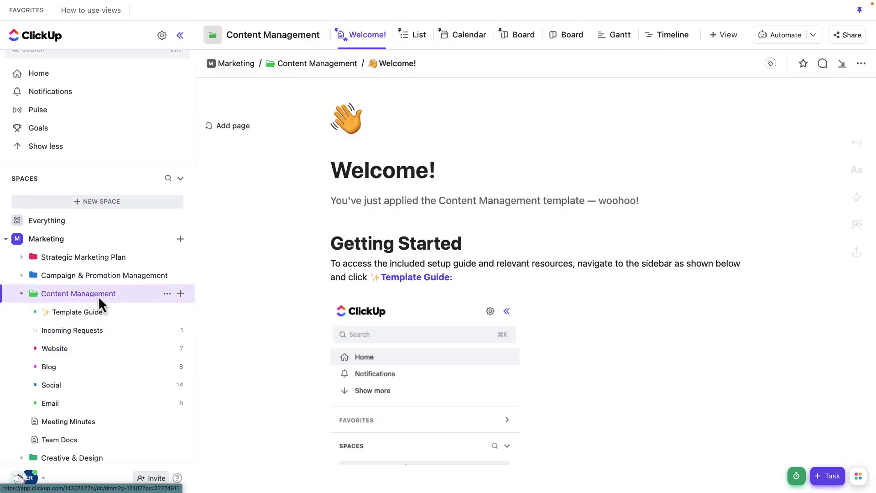
left_click(470, 37)
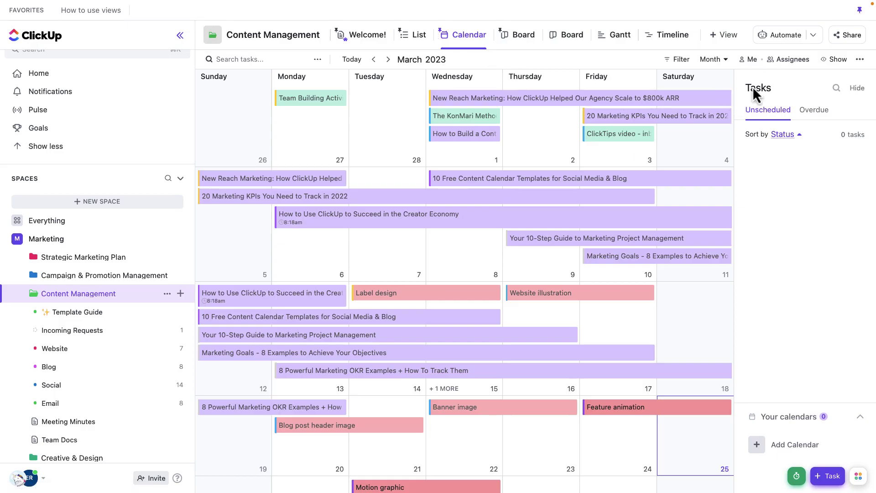
- Plot calendar tasks by the Publish Date custom field instead of start and due dates
left_click(834, 59)
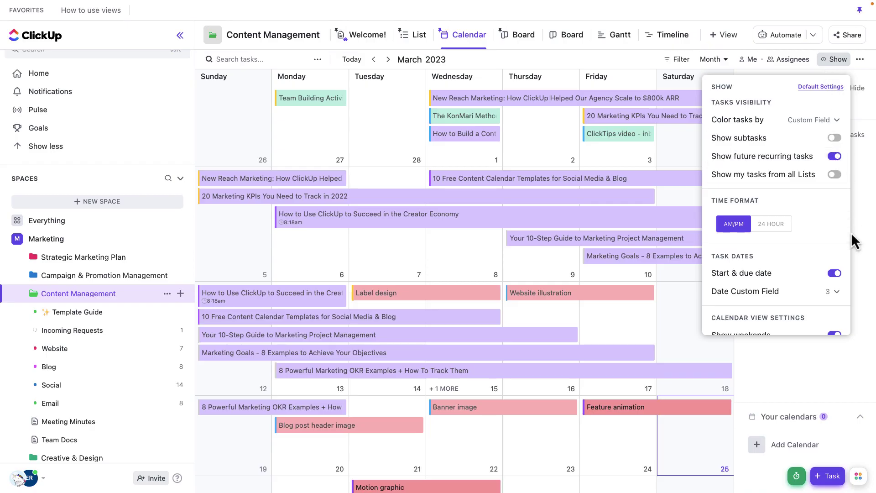
left_click(834, 274)
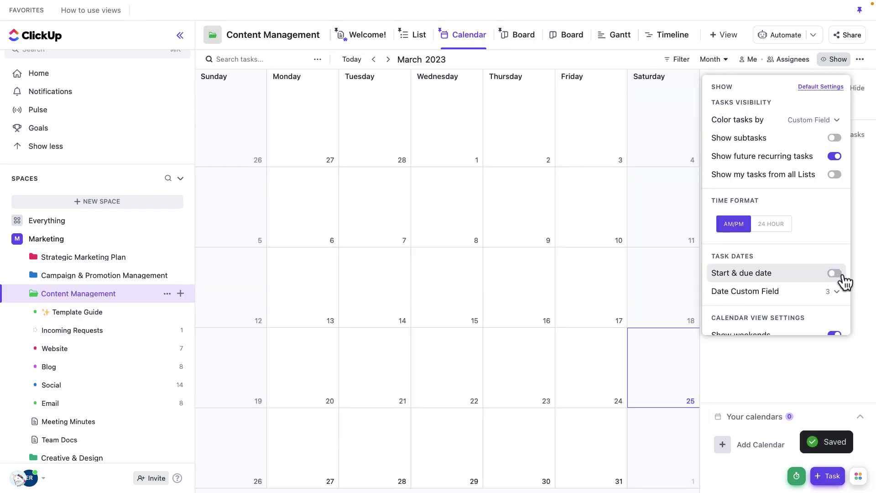
left_click(837, 291)
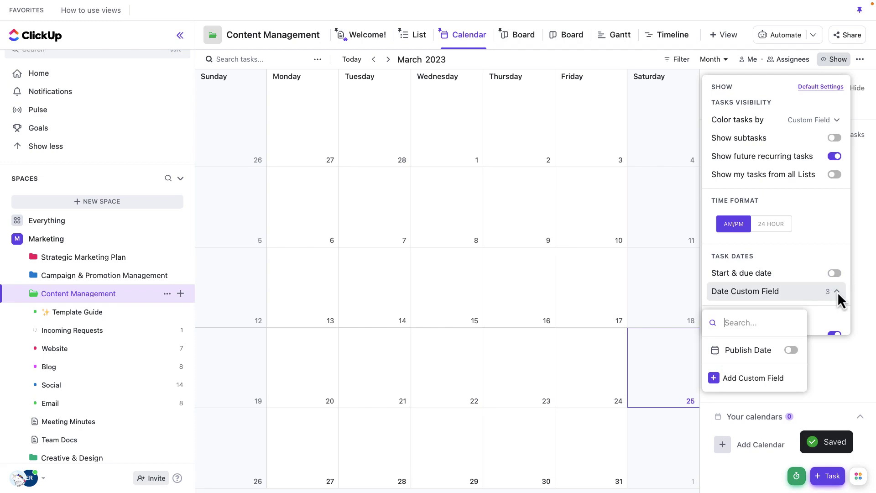
left_click(792, 351)
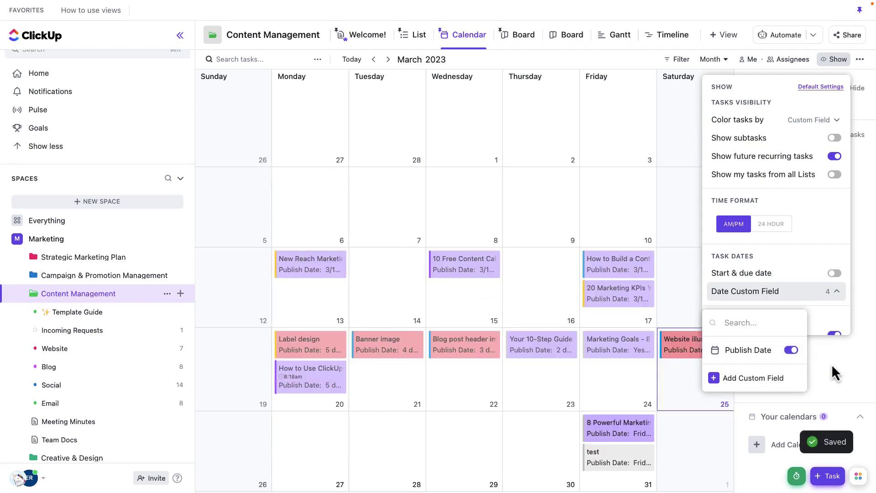
left_click(832, 365)
left_click(832, 365)
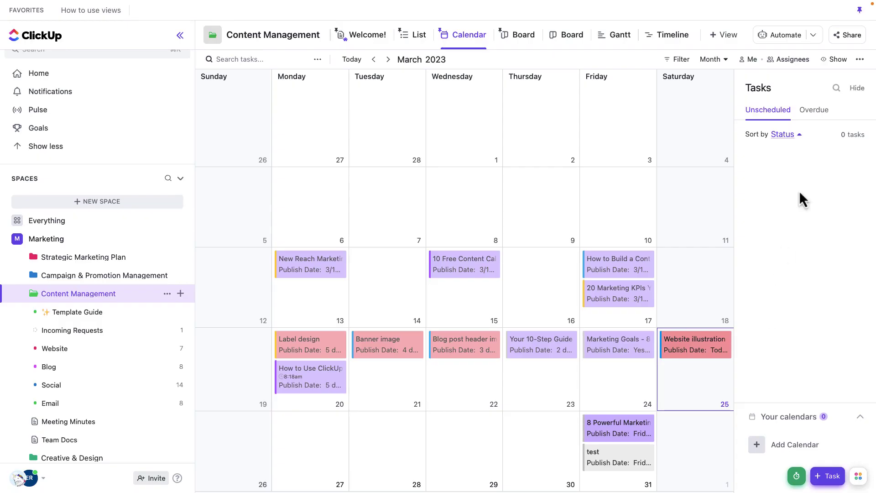
- Colour calendar tasks by the Marketing Task Type custom field
left_click(835, 60)
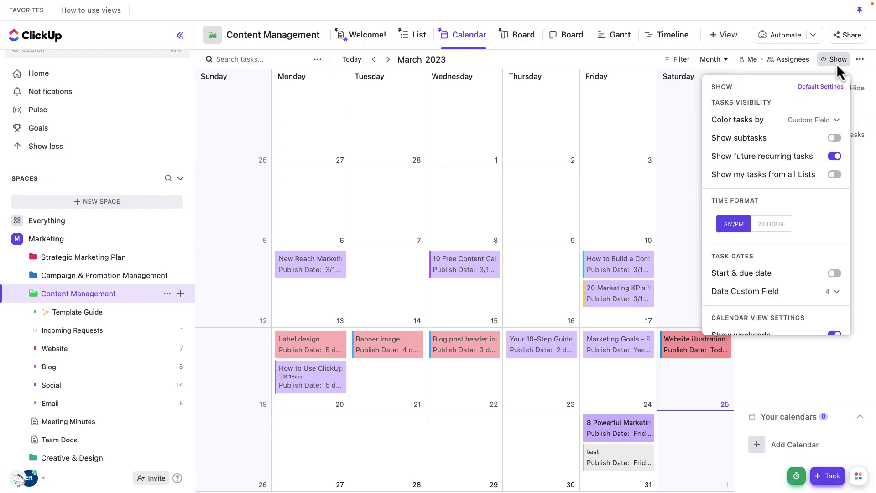
left_click(837, 120)
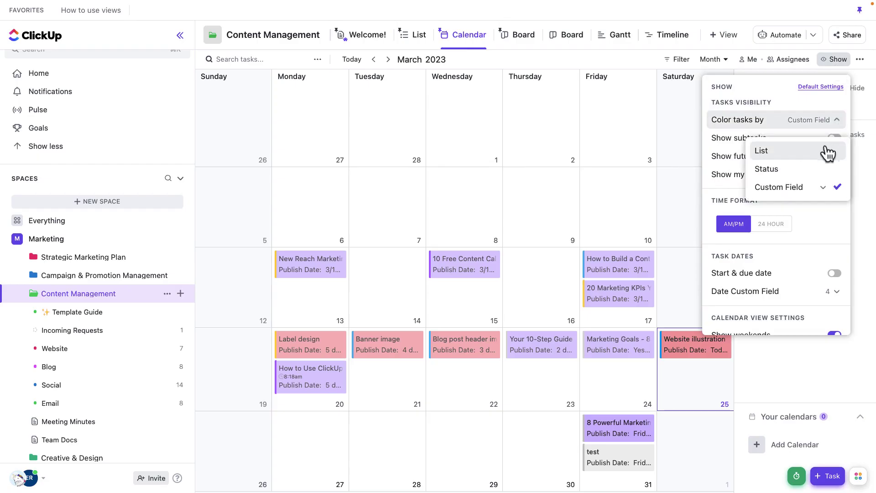
left_click(817, 171)
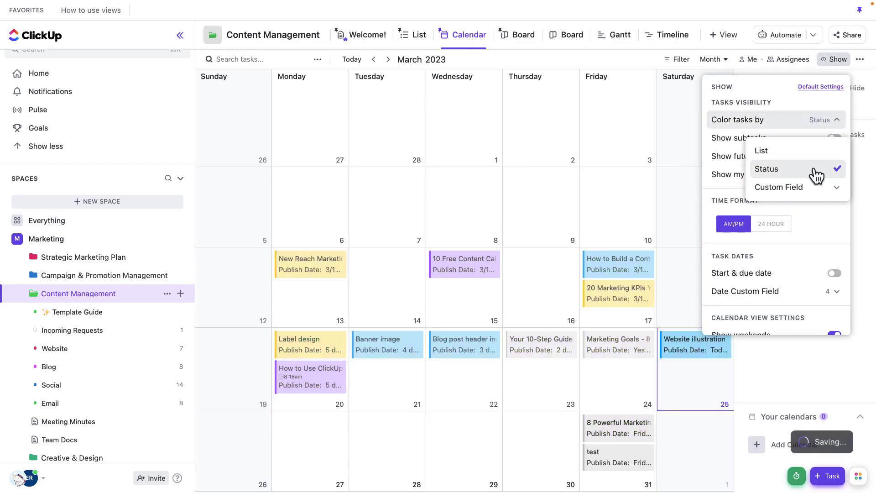
left_click(812, 152)
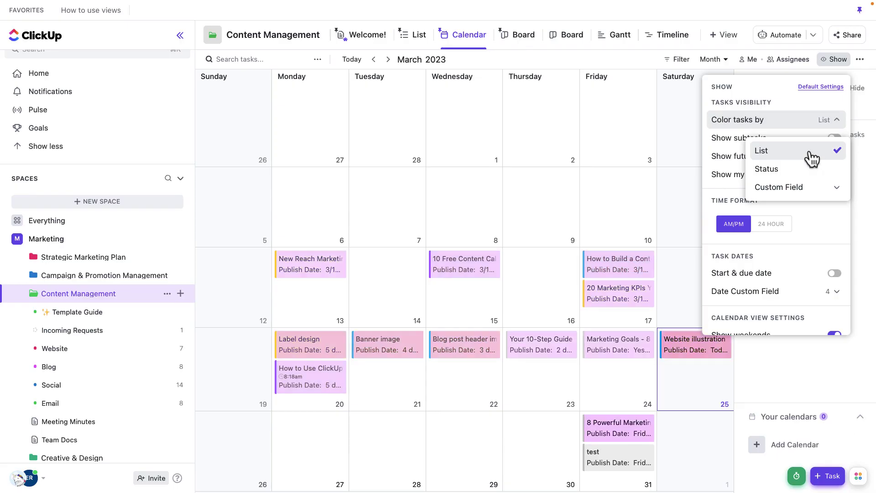
left_click(836, 188)
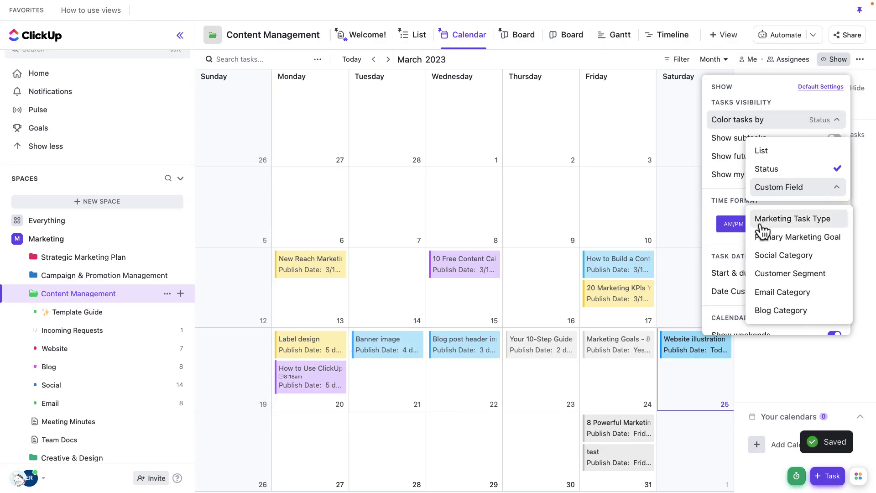
left_click(814, 225)
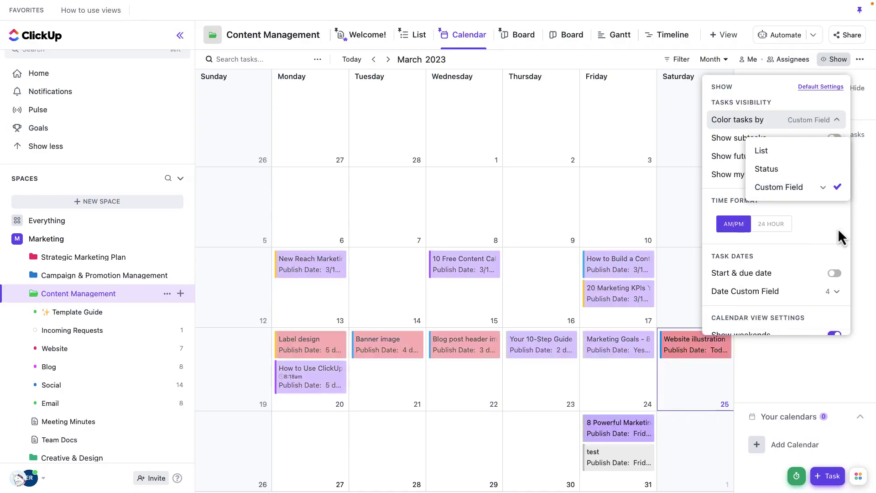
left_click(838, 231)
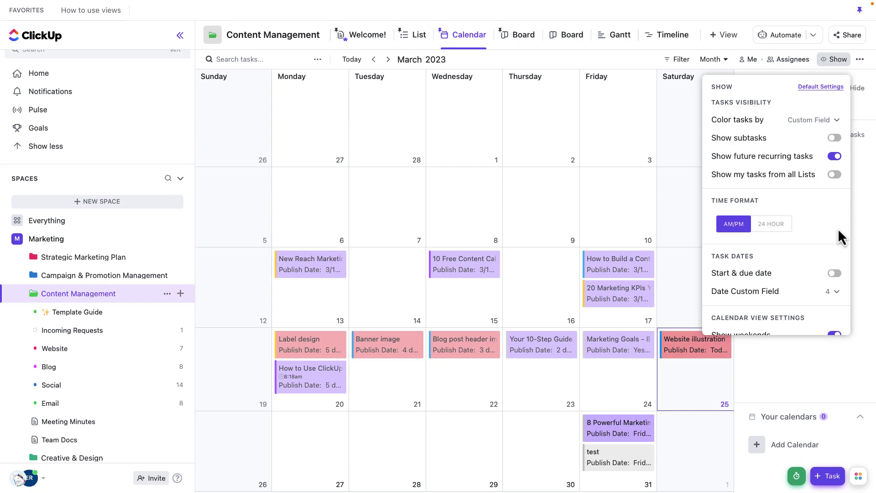
- Show assignee, priority and time estimate on the calendar task cards
scroll(839, 231, "down", 5)
scroll(838, 228, "down", 3)
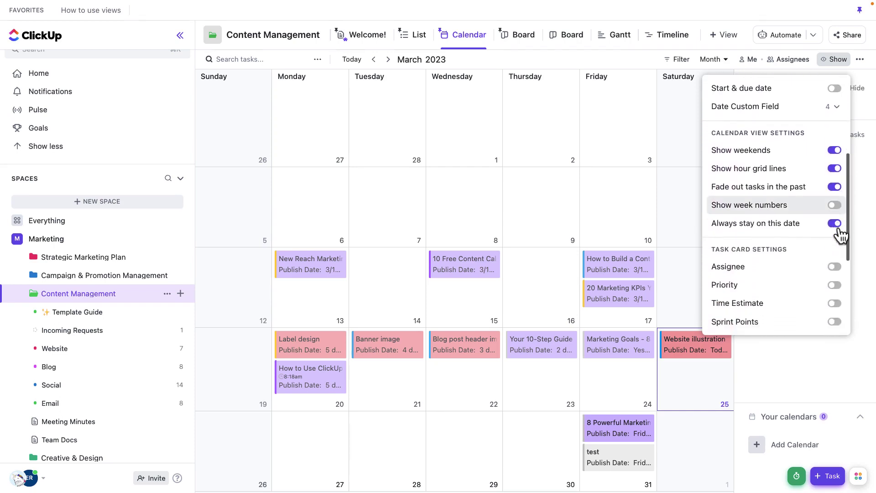
scroll(793, 210, "down", 1)
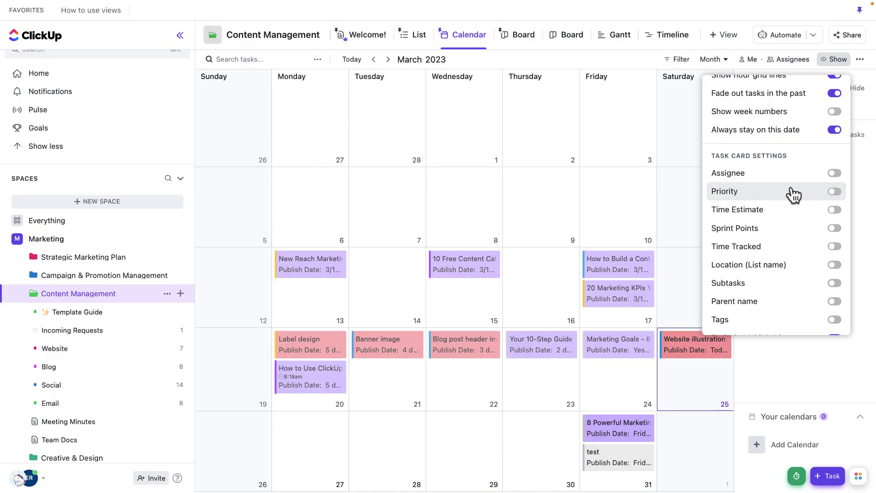
left_click(837, 175)
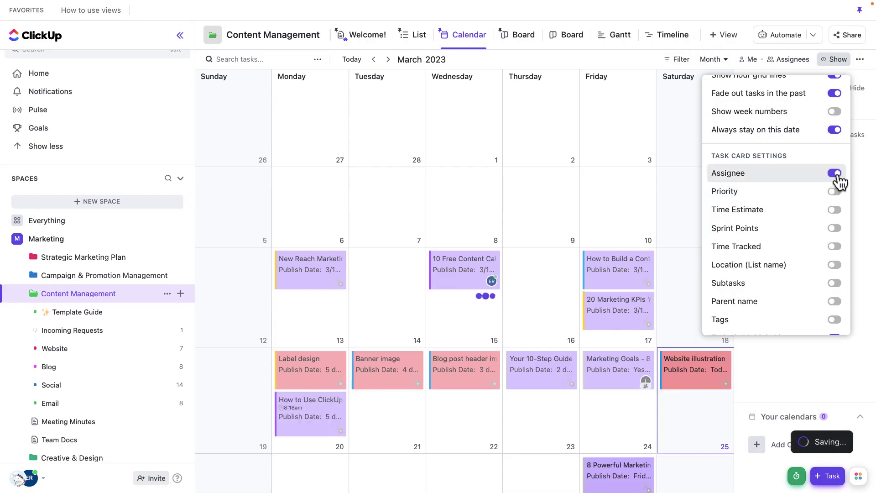
left_click(836, 193)
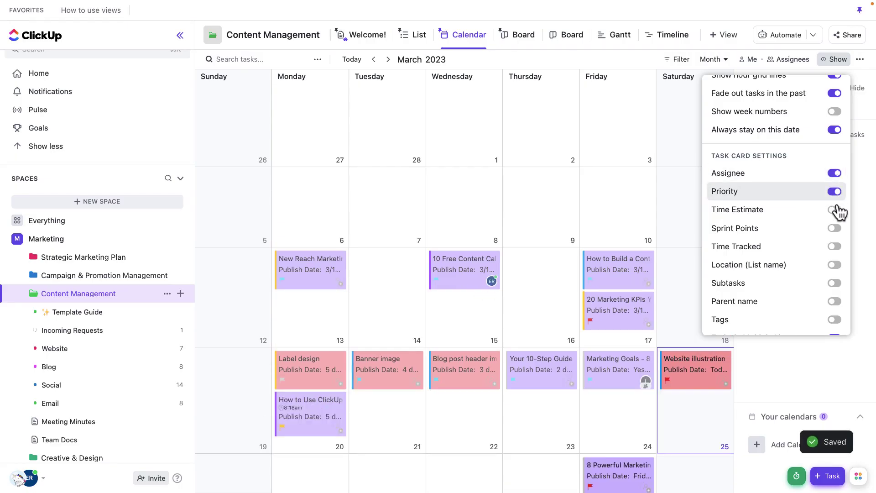
left_click(835, 210)
scroll(840, 213, "down", 2)
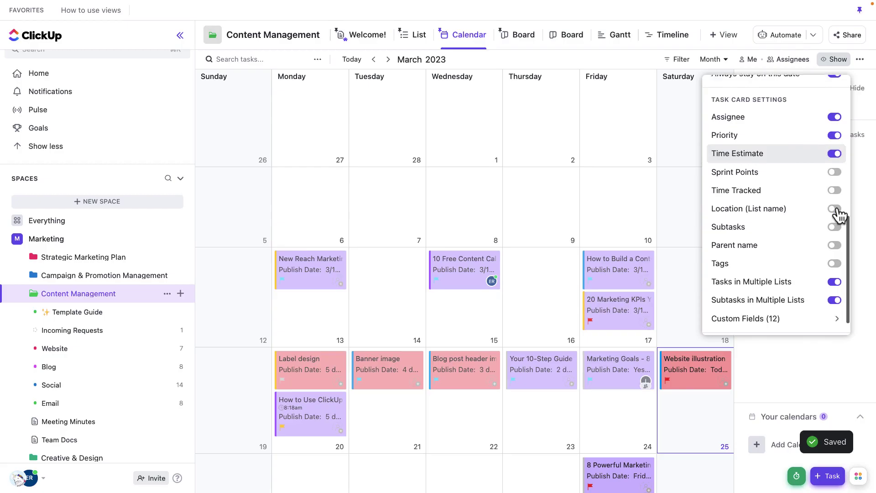
scroll(838, 214, "down", 1)
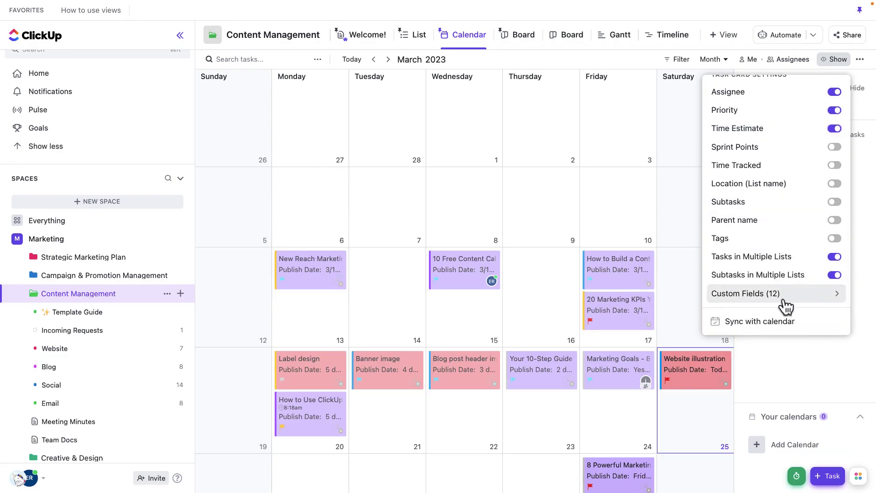
- Open the Custom Fields (12) settings in the calendar's Show panel
left_click(833, 300)
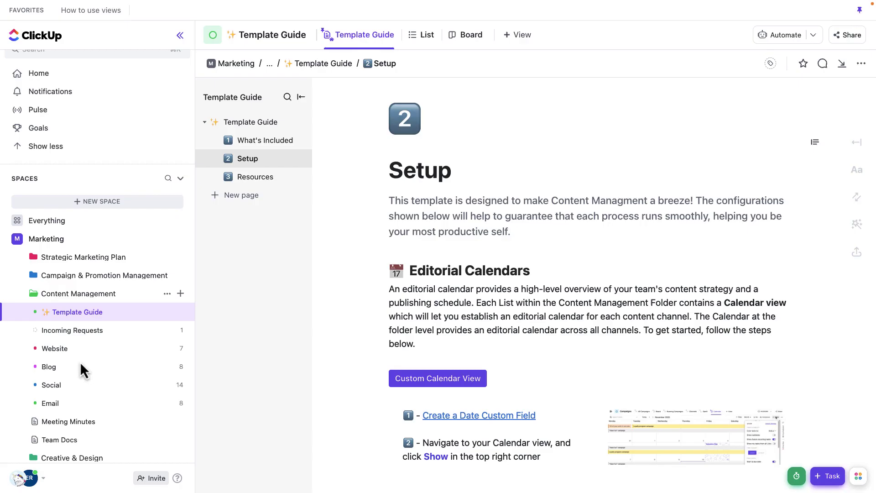
- In the Blog list, collapse the subtasks of the 10 Free Content Calendar Templates task
left_click(51, 370)
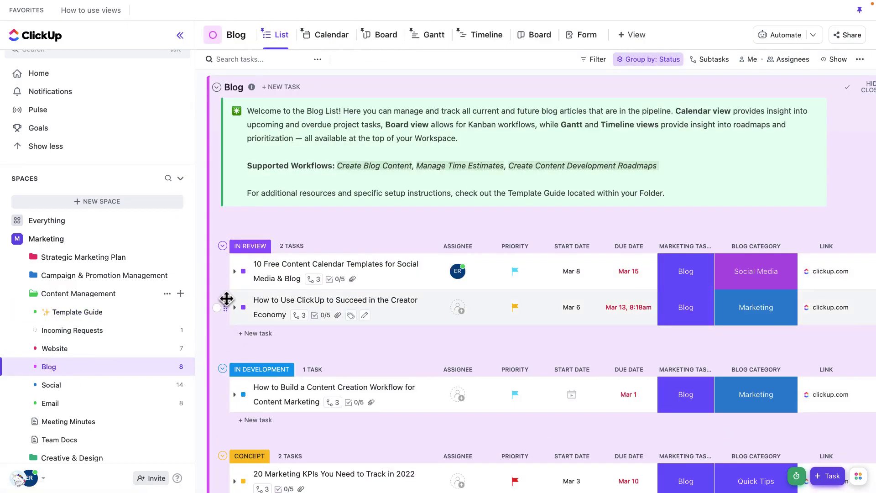
scroll(226, 299, "down", 3)
scroll(227, 299, "down", 2)
scroll(227, 299, "up", 5)
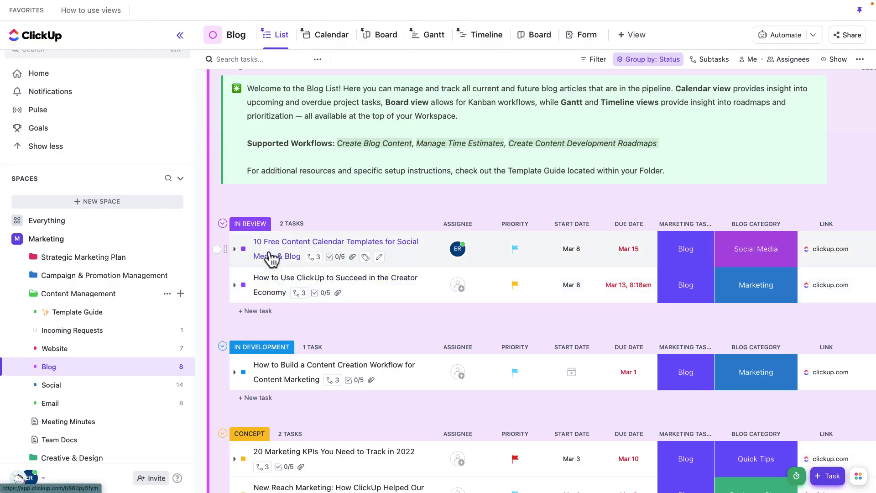
left_click(234, 249)
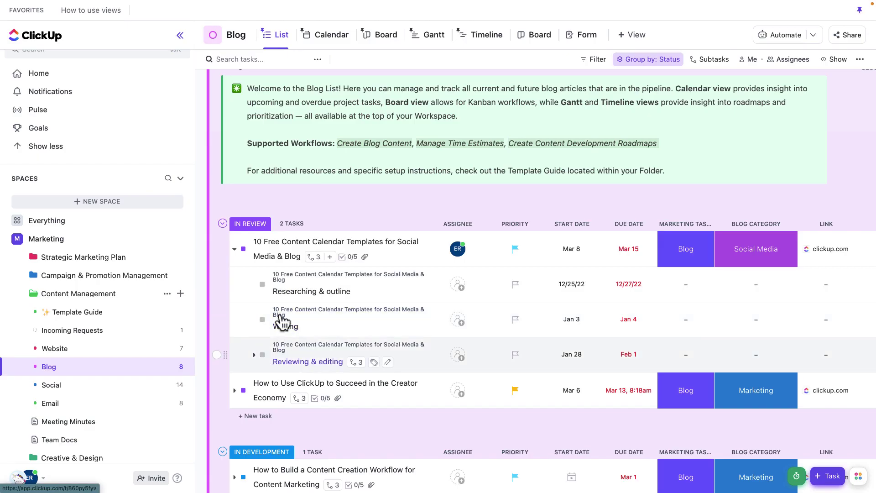
left_click(235, 249)
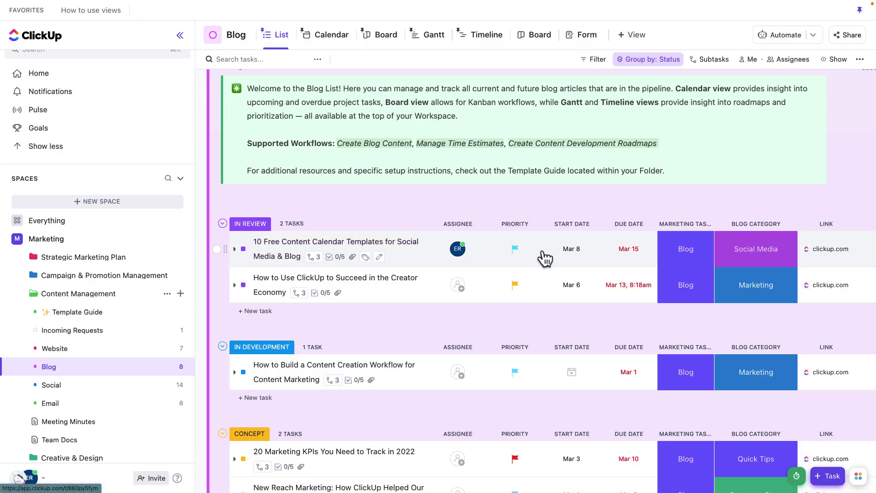
scroll(822, 258, "right", 2)
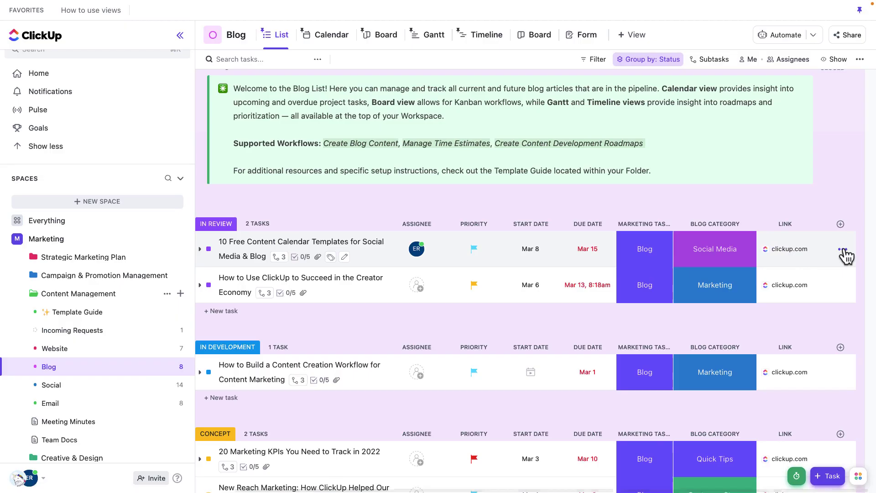
- Start saving the content calendar task as a template with customized included items
left_click(842, 249)
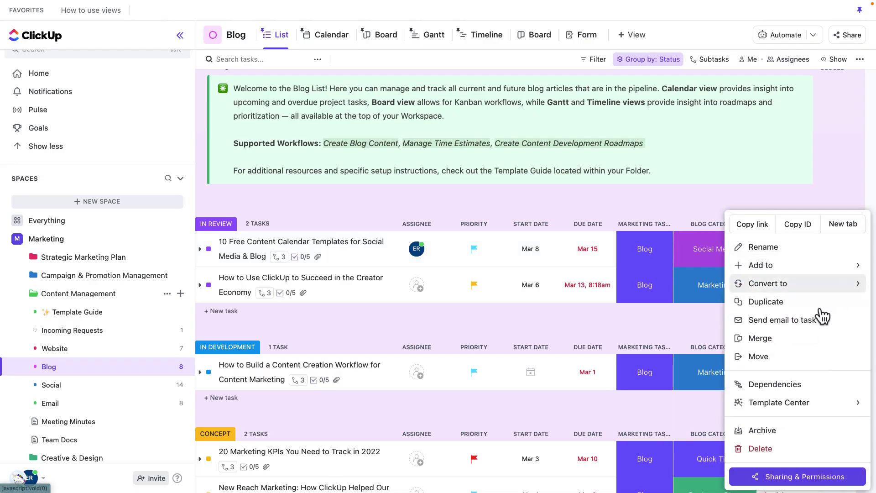
mouse_move(783, 404)
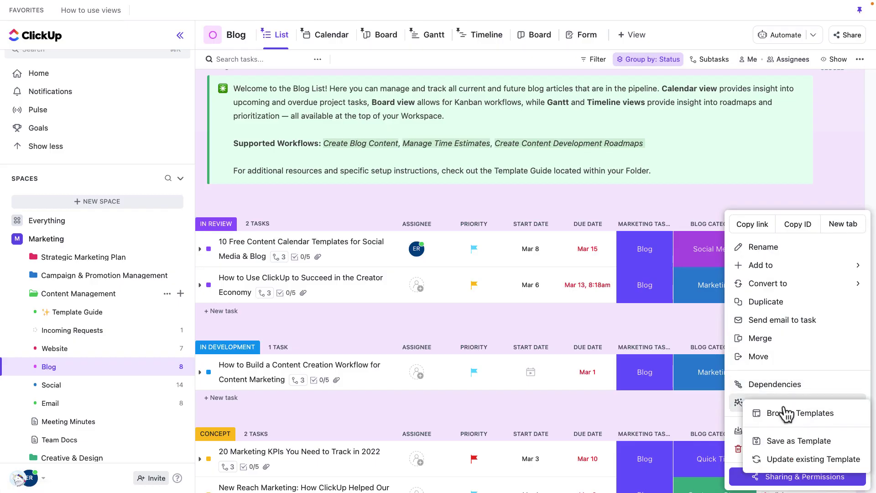
left_click(779, 442)
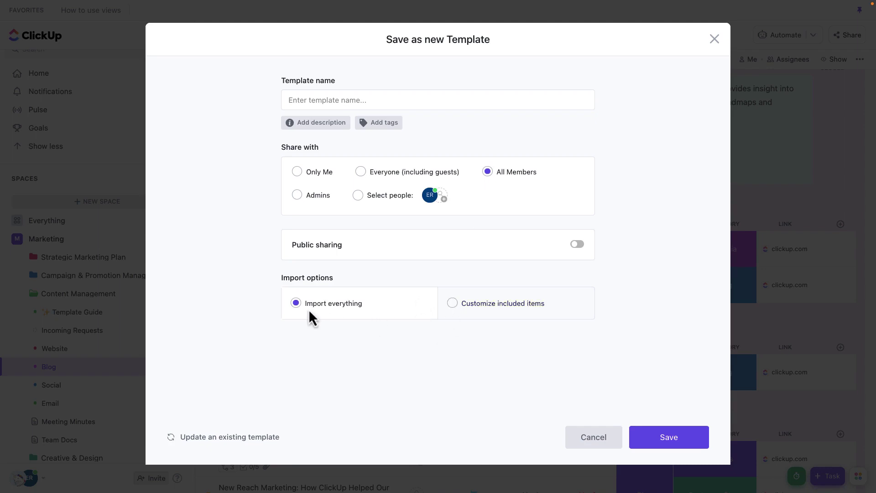
left_click_drag(308, 309, 370, 308)
left_click_drag(460, 309, 549, 310)
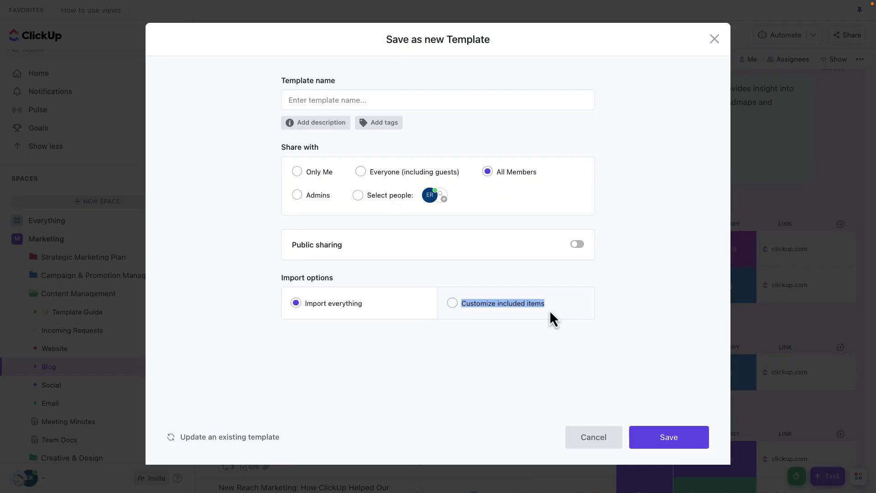
left_click(454, 304)
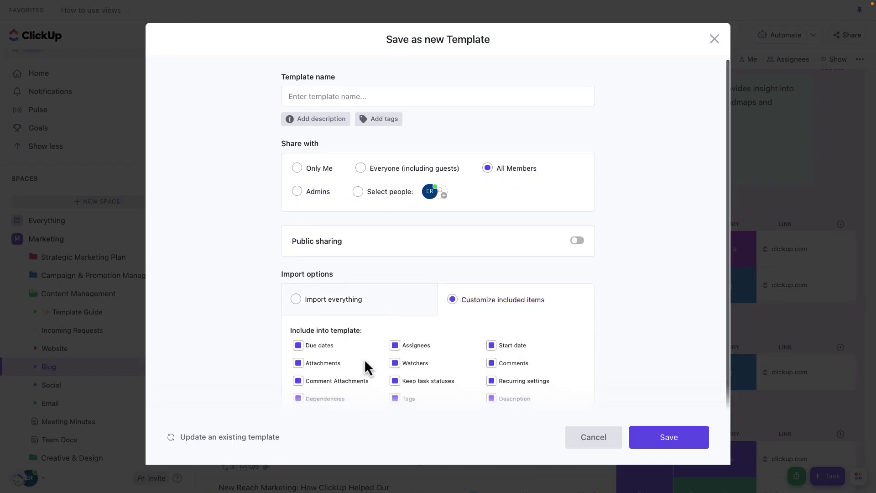
- Exclude every item except subtasks from the template
scroll(360, 351, "down", 2)
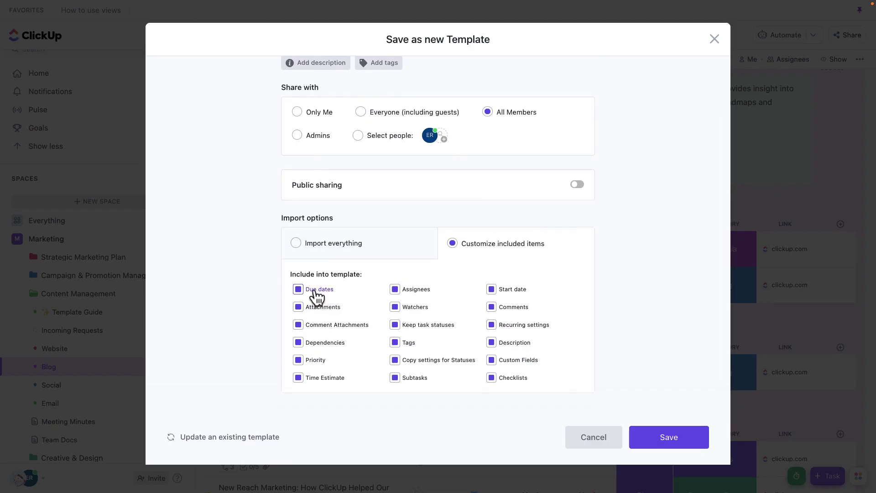
left_click(315, 291)
left_click(310, 307)
left_click(310, 325)
left_click(311, 346)
left_click(316, 380)
left_click(314, 361)
left_click(414, 363)
left_click(413, 343)
left_click(413, 325)
left_click(416, 308)
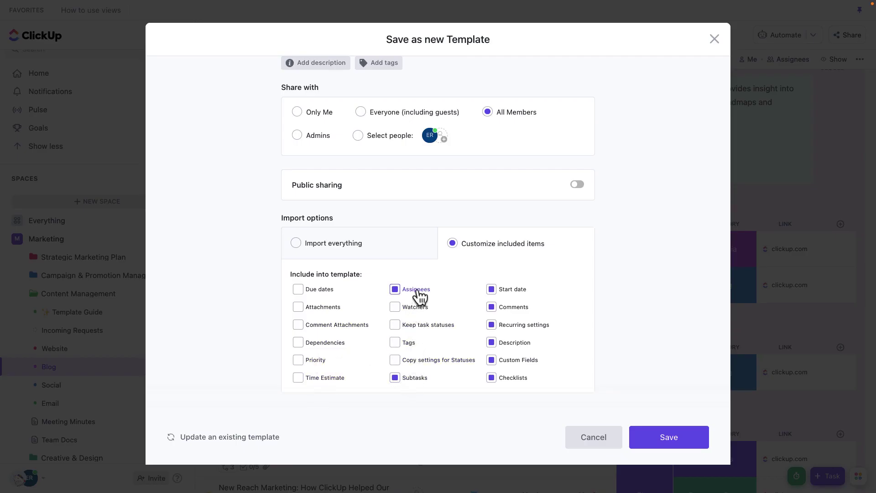
left_click(416, 290)
left_click(509, 291)
left_click(512, 346)
left_click(509, 361)
left_click(507, 380)
scroll(505, 384, "up", 3)
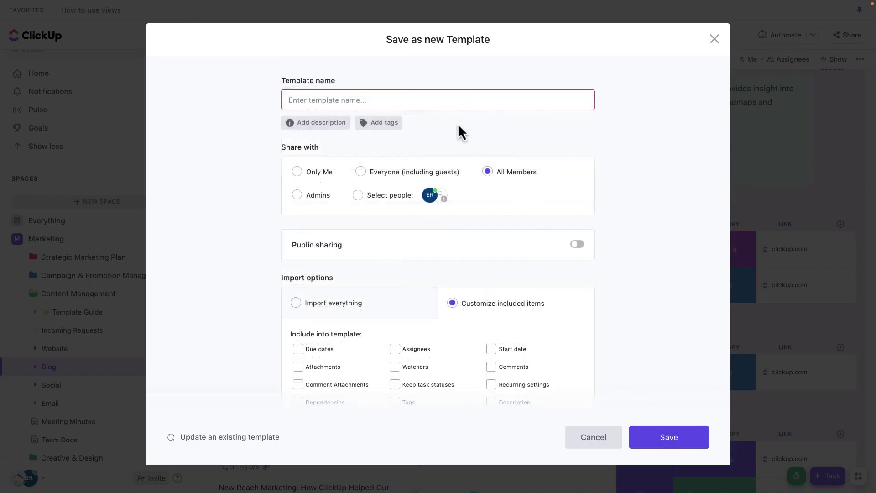
- Name the template 'Blog Task Template' and save it
left_click(442, 103)
type("Blog ")
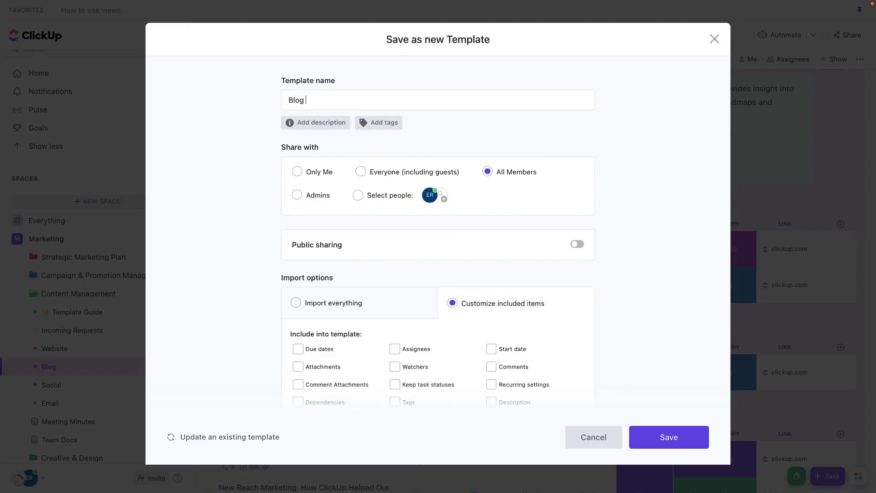
type("Task Template")
scroll(673, 286, "down", 2)
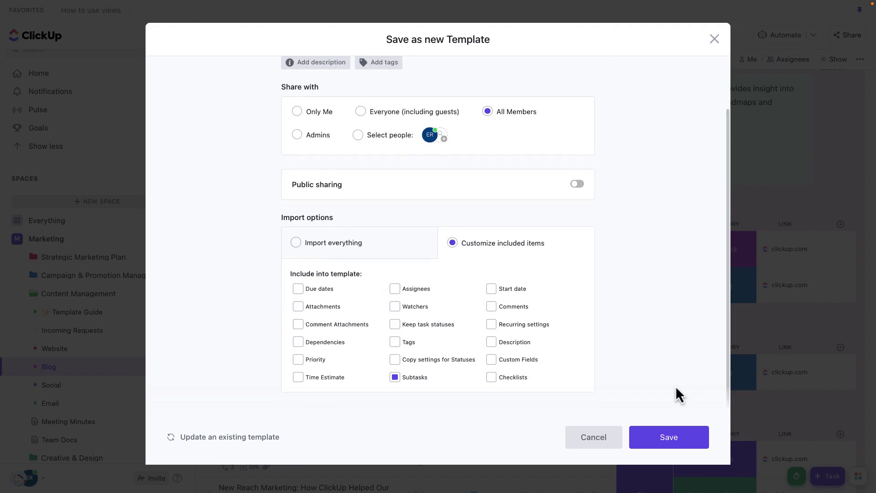
left_click(663, 439)
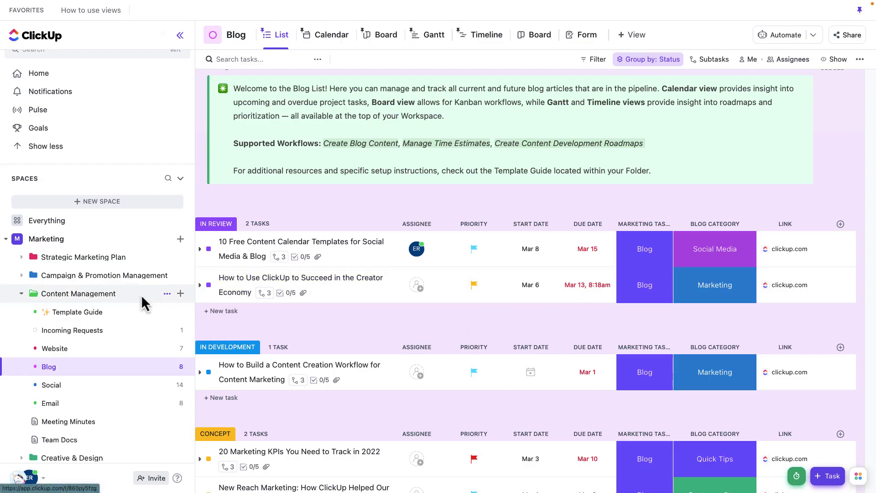
- Add an Incoming Requests automation triggered when a task is created by Forms only
left_click(73, 330)
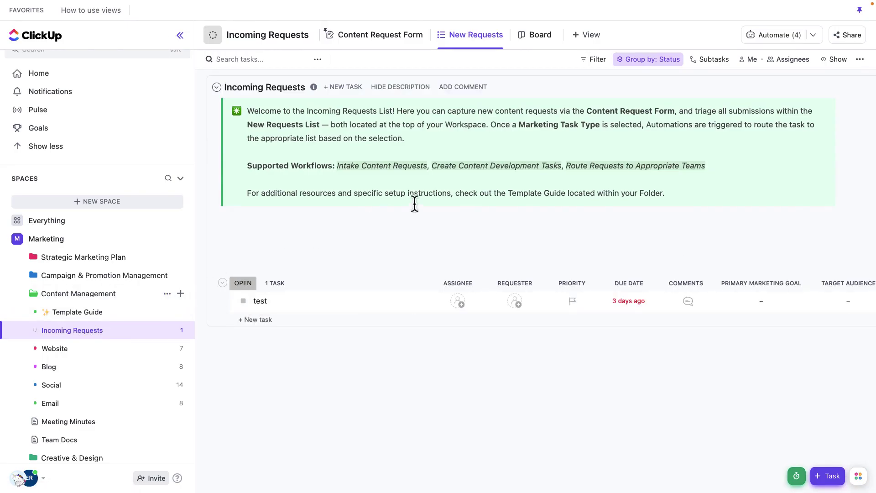
left_click(774, 36)
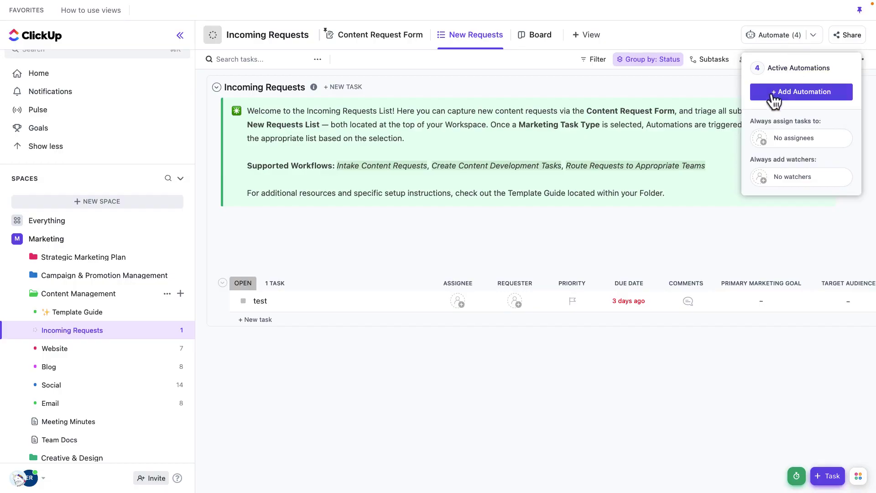
left_click(808, 93)
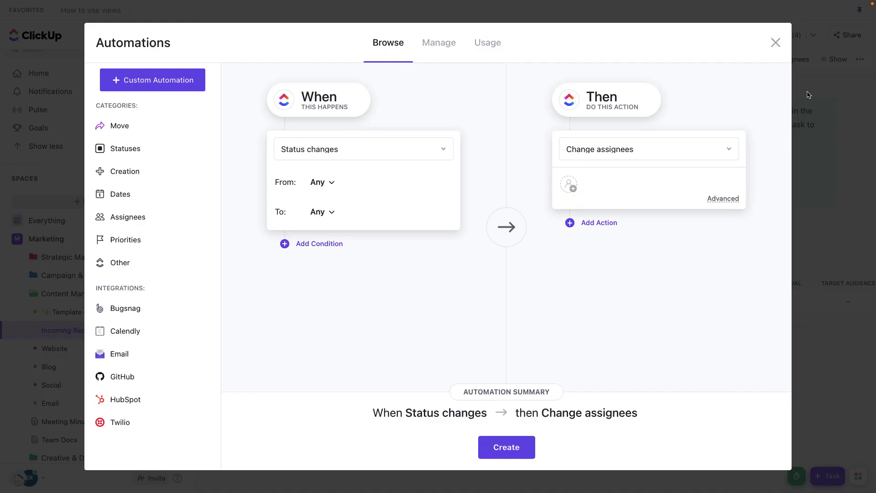
left_click(443, 151)
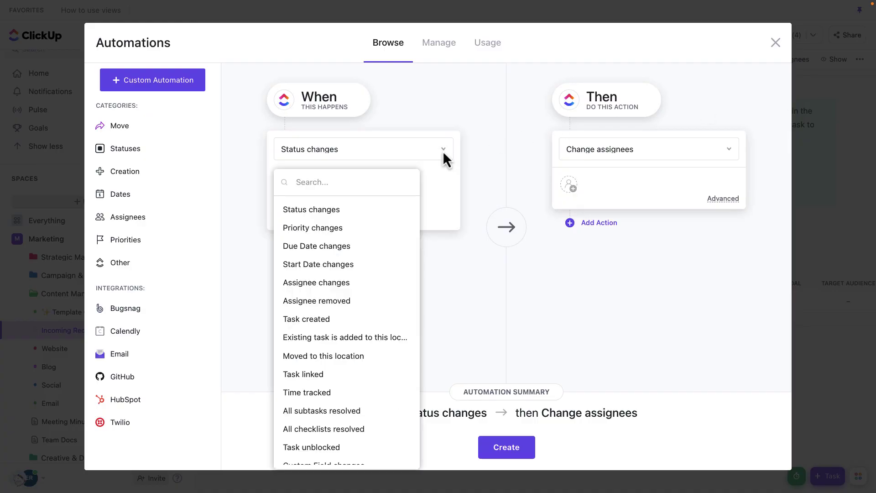
left_click(335, 319)
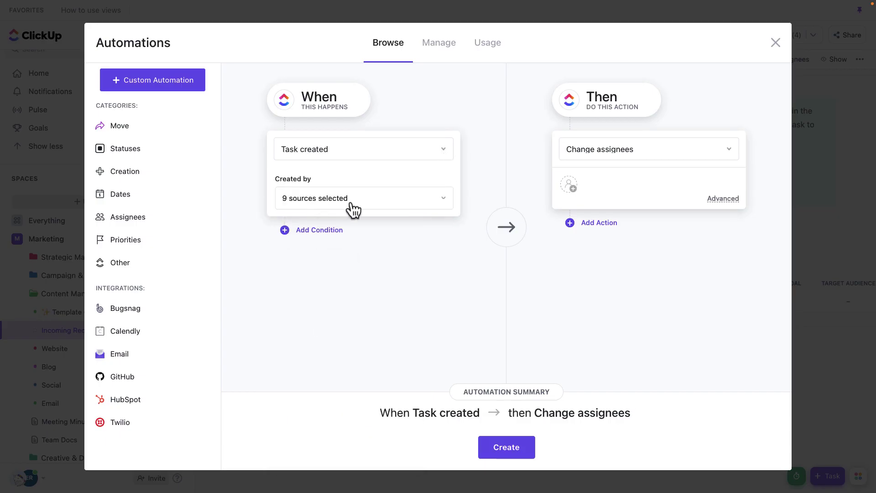
left_click(414, 204)
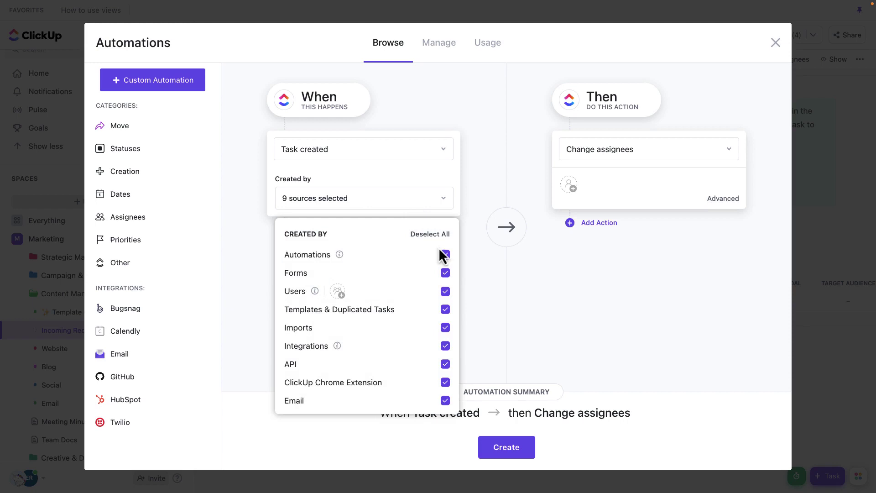
left_click(445, 273)
left_click(475, 274)
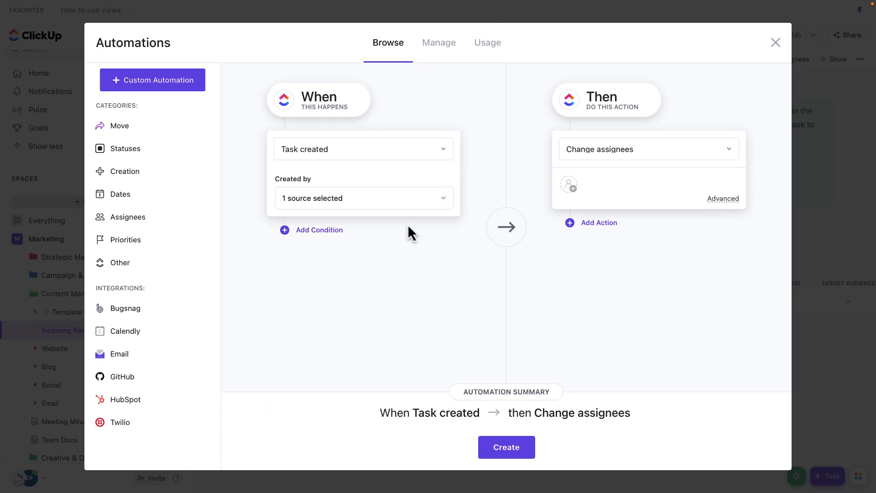
- Set the automation's action to Apply a template
left_click(708, 150)
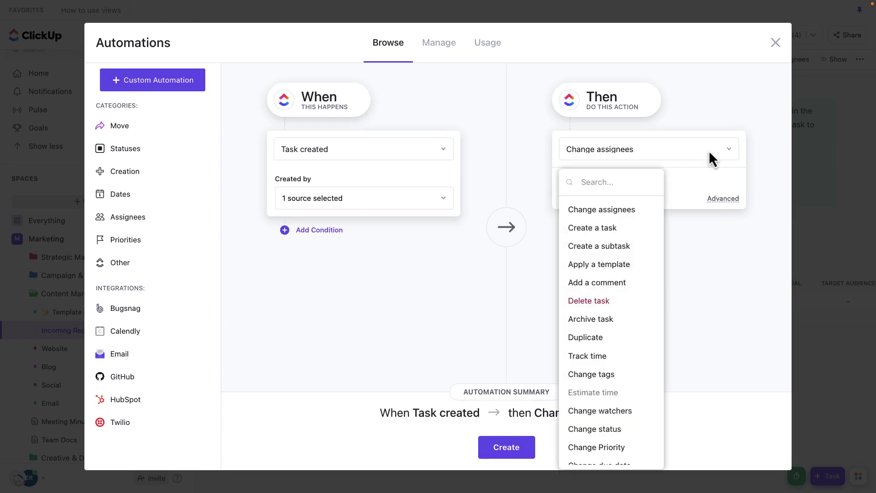
scroll(622, 256, "down", 1)
left_click(622, 250)
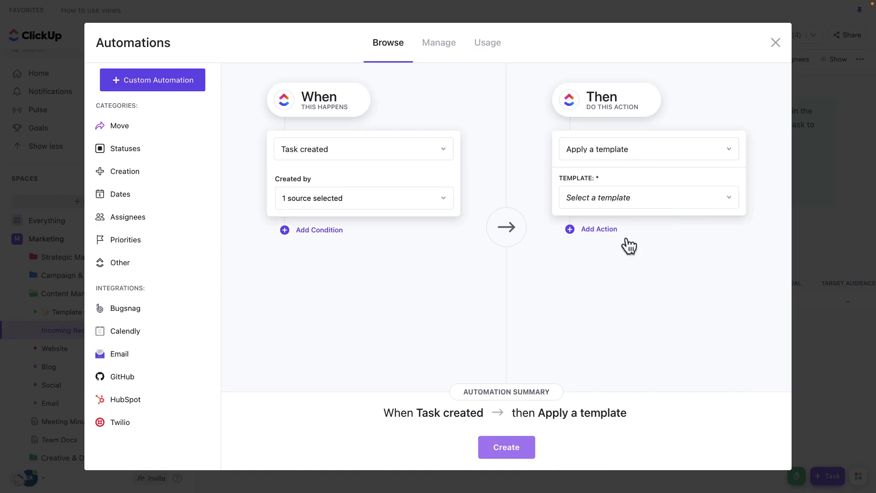
- Select Blog Task Template from the template list as the applied template
left_click(661, 206)
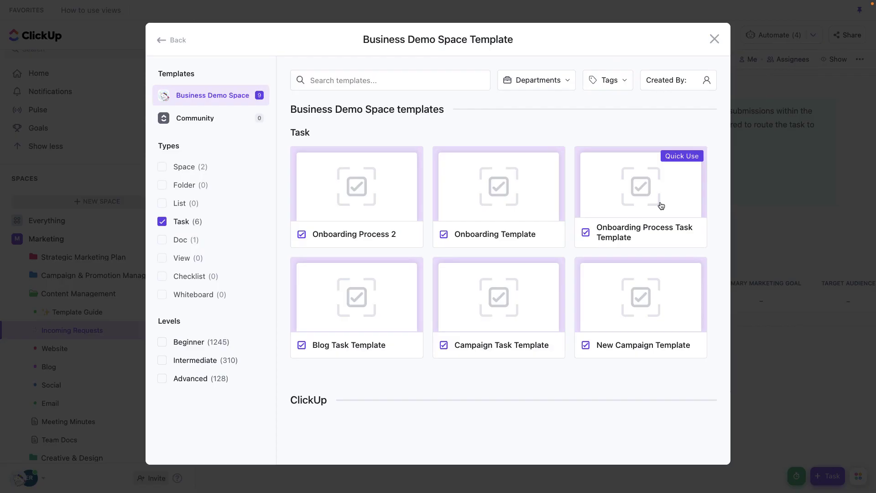
left_click(402, 292)
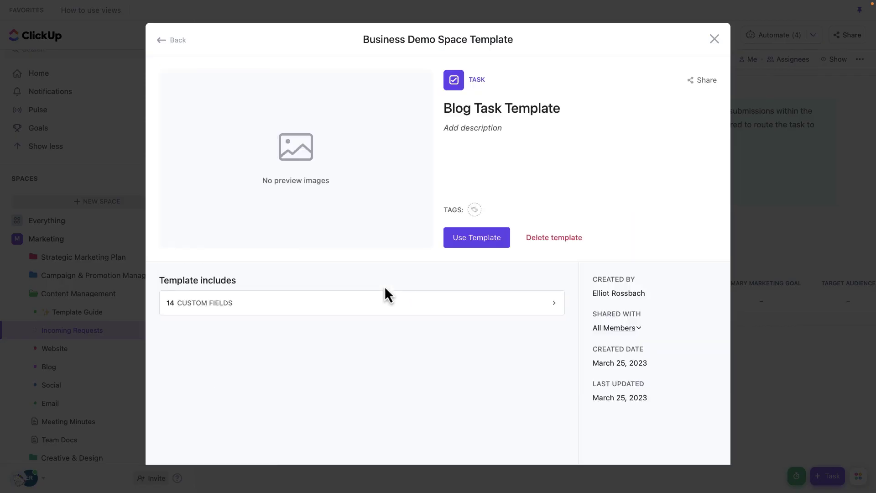
left_click(506, 239)
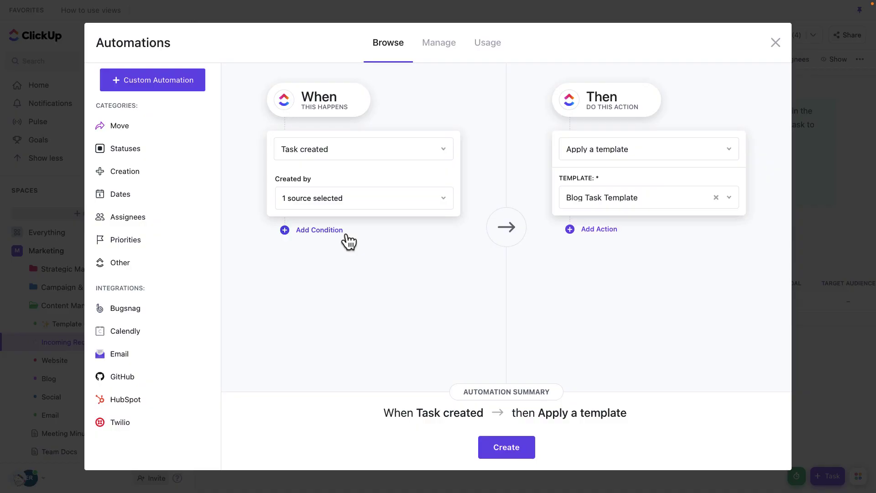
- Add a condition requiring the Channel custom field to be Blog, then create the automation
left_click(331, 231)
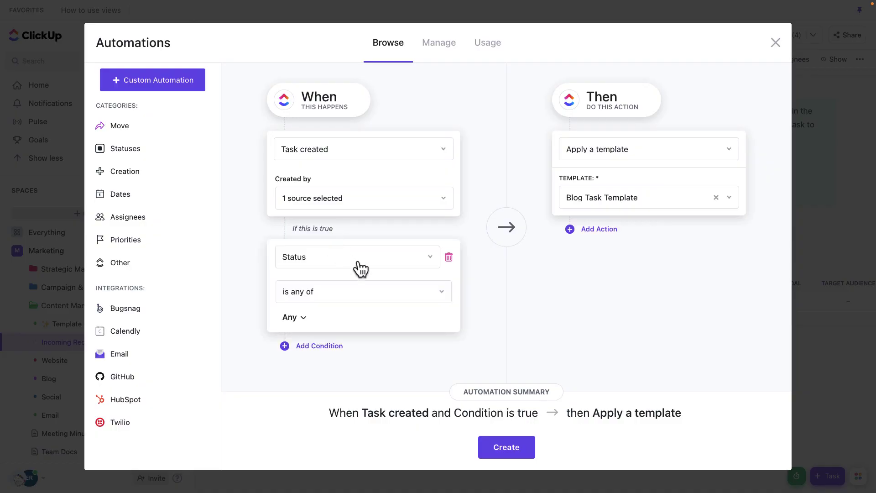
left_click(427, 258)
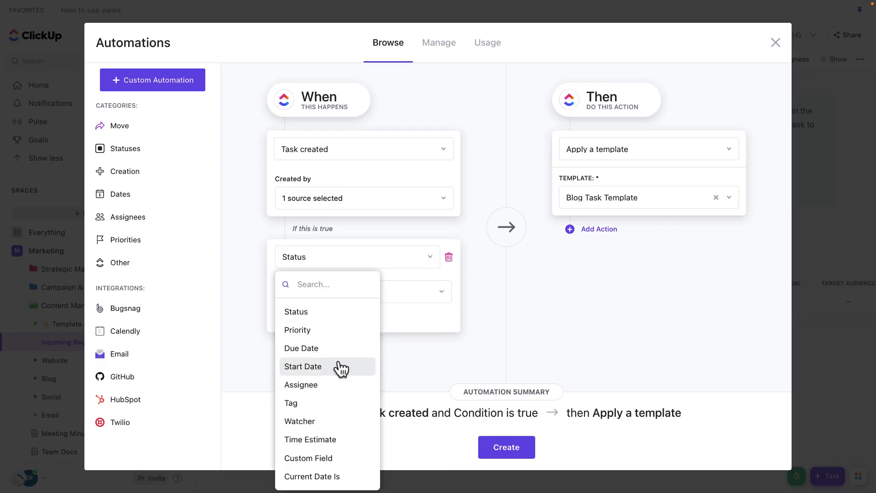
left_click(315, 459)
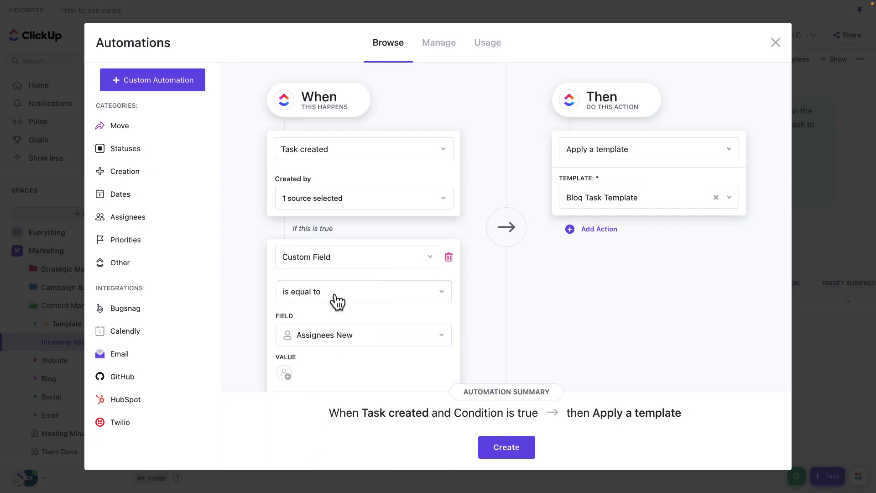
left_click(439, 338)
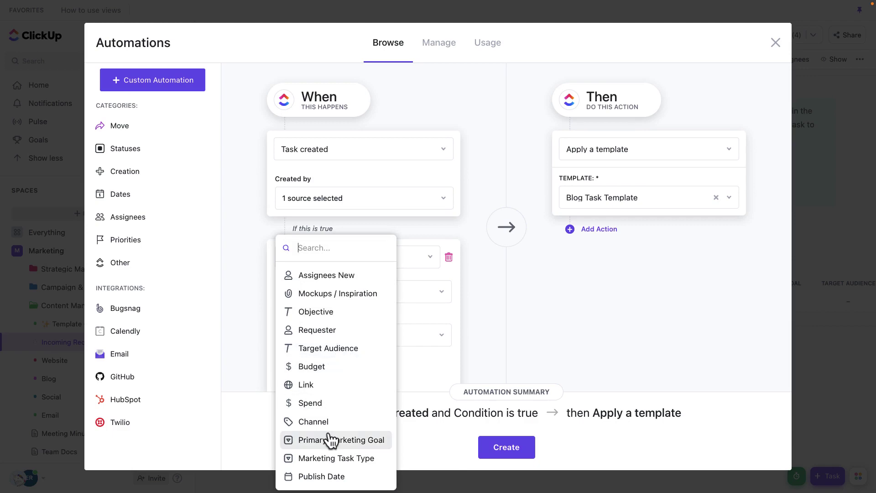
left_click(319, 421)
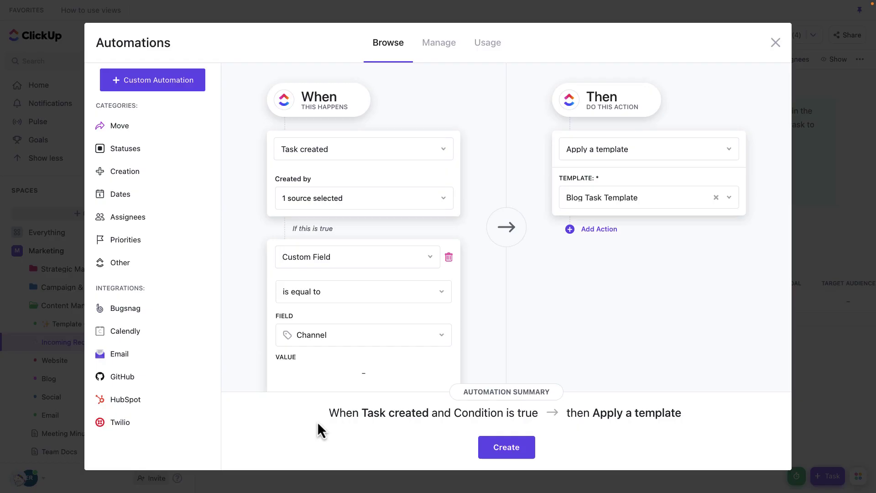
left_click(369, 375)
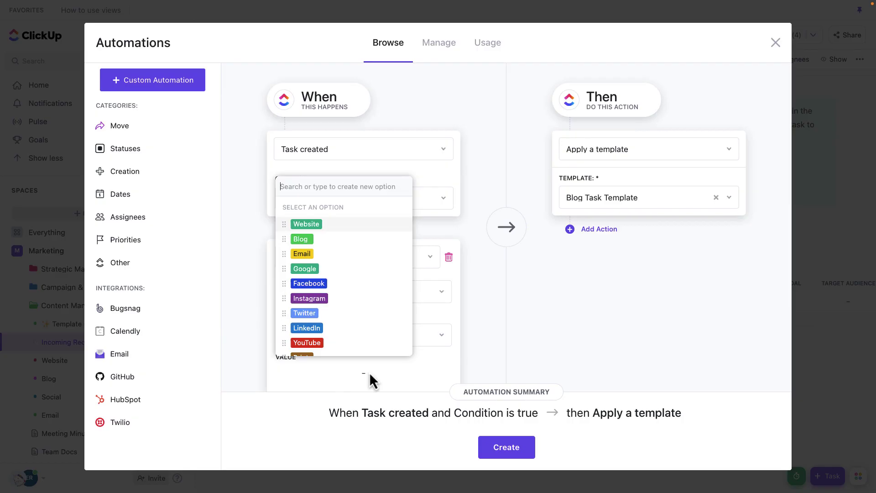
left_click(301, 239)
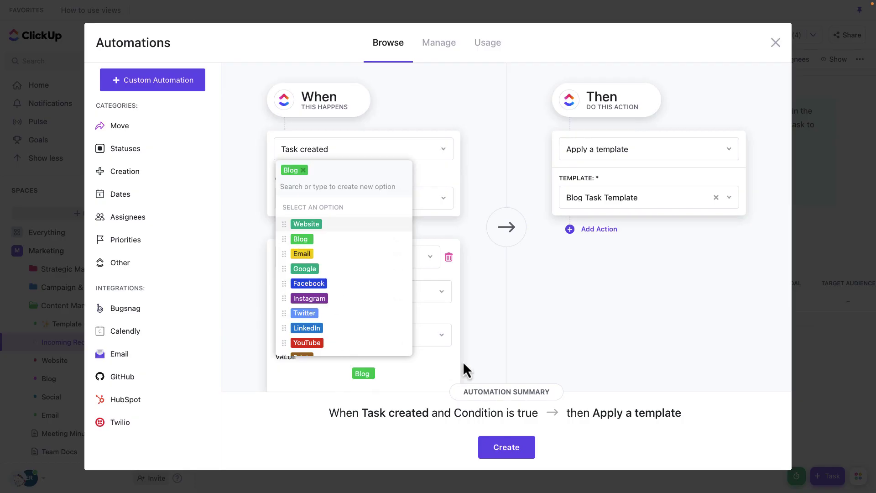
left_click(479, 352)
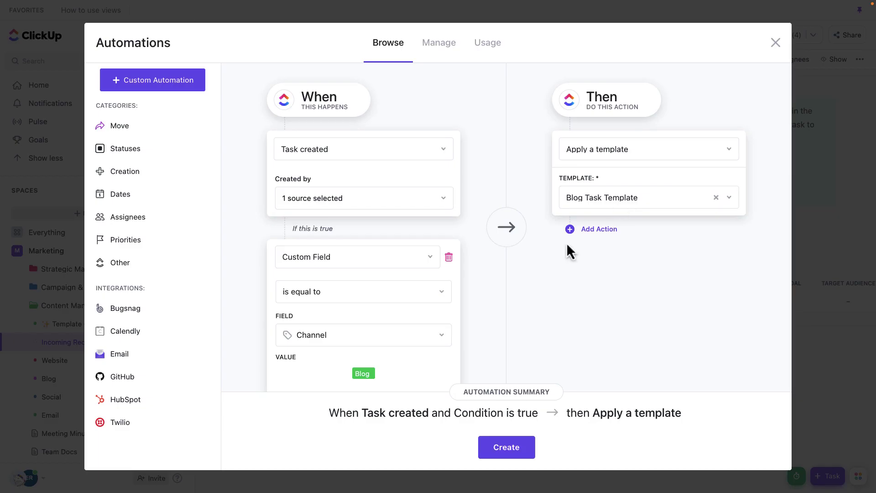
left_click(516, 460)
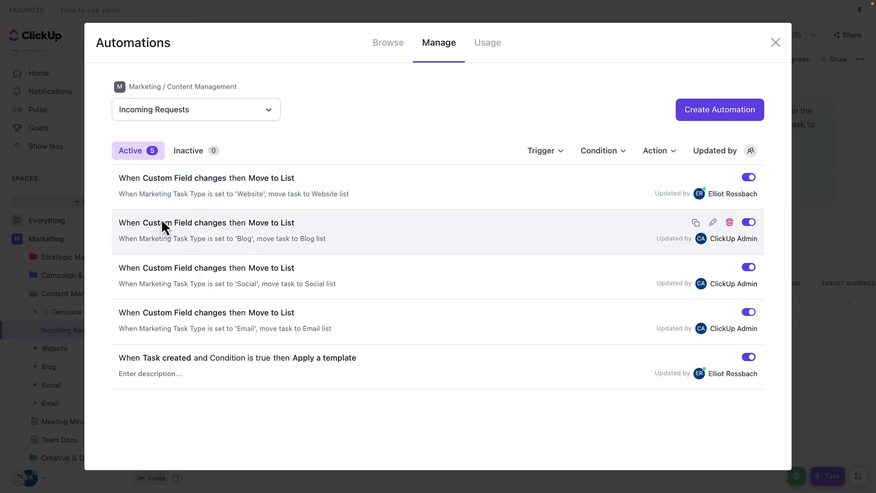
left_click_drag(120, 223, 254, 221)
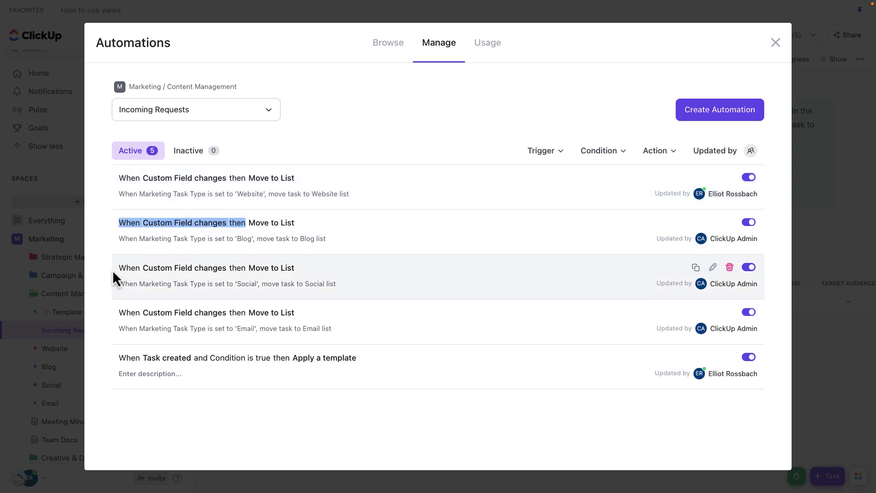
left_click_drag(114, 268, 221, 301)
left_click_drag(115, 312, 273, 330)
left_click(181, 187)
left_click_drag(171, 178, 319, 186)
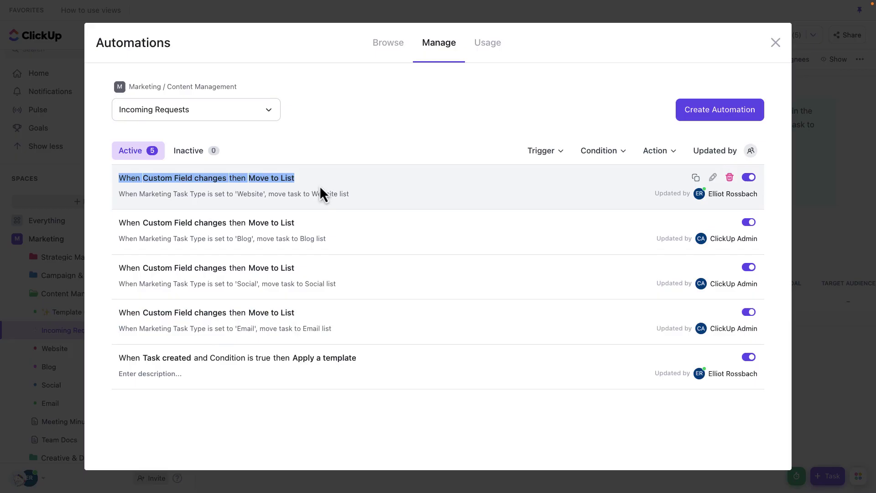
- After checking the Website rule, set the Blog rule's trigger from any to Blog and save
left_click(713, 177)
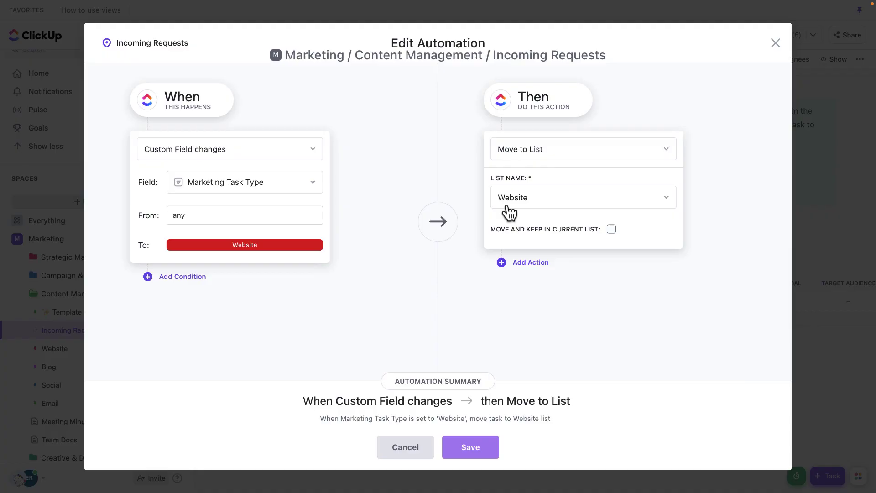
left_click(411, 448)
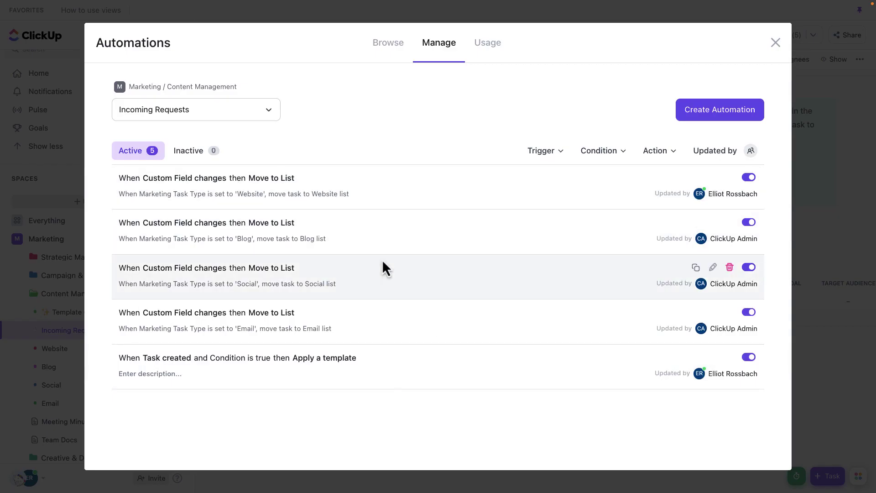
left_click(713, 222)
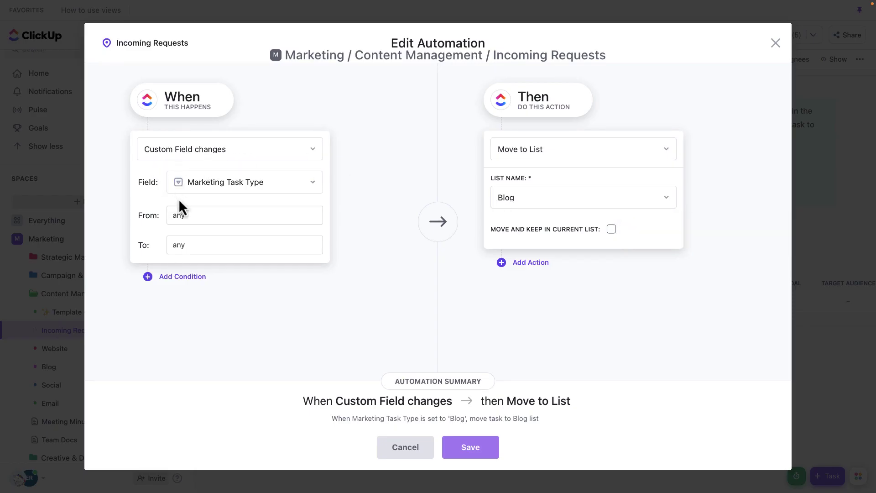
left_click(222, 215)
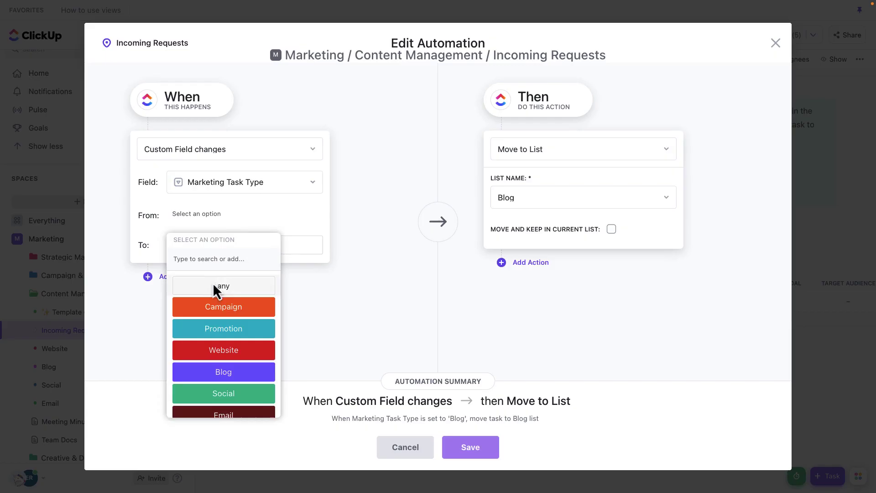
left_click(214, 286)
left_click(221, 245)
left_click(210, 396)
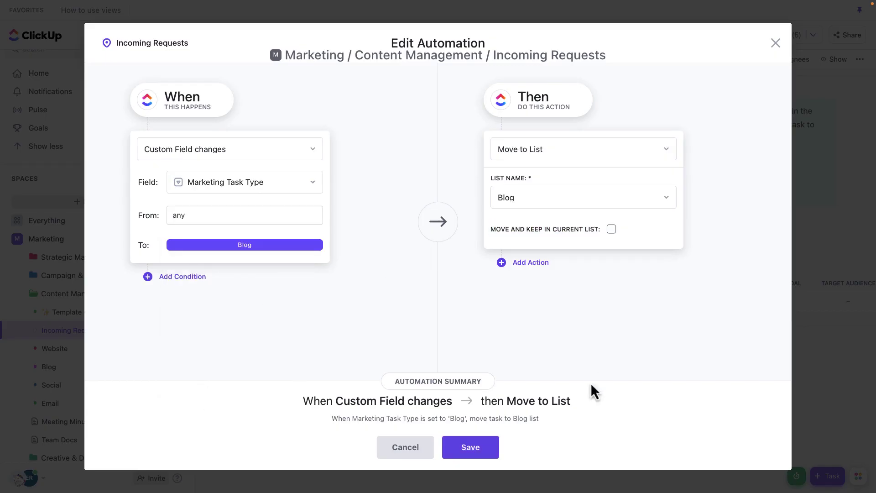
left_click(468, 453)
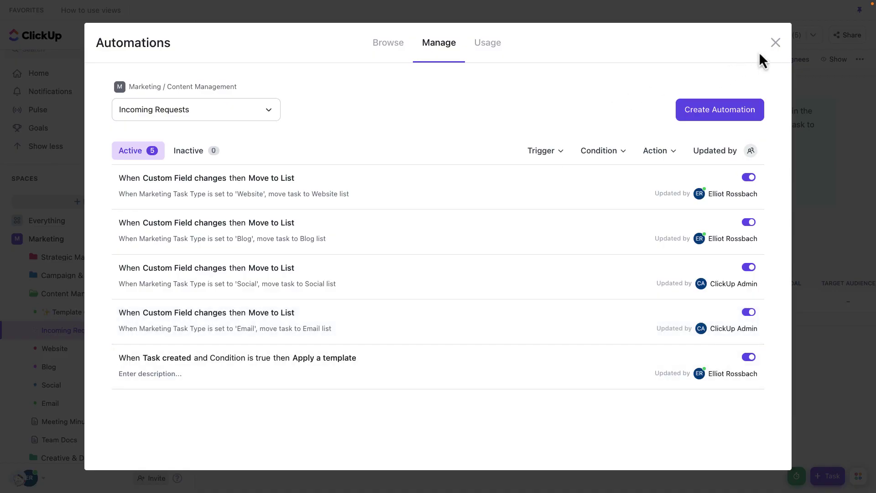
- Leave the automations and show the Content Management folder's 38 tasks in List view
left_click(776, 42)
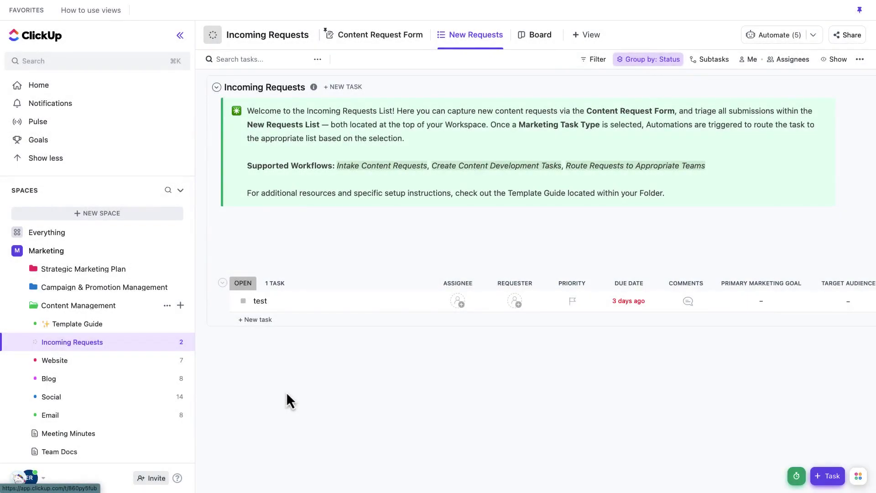
left_click(111, 307)
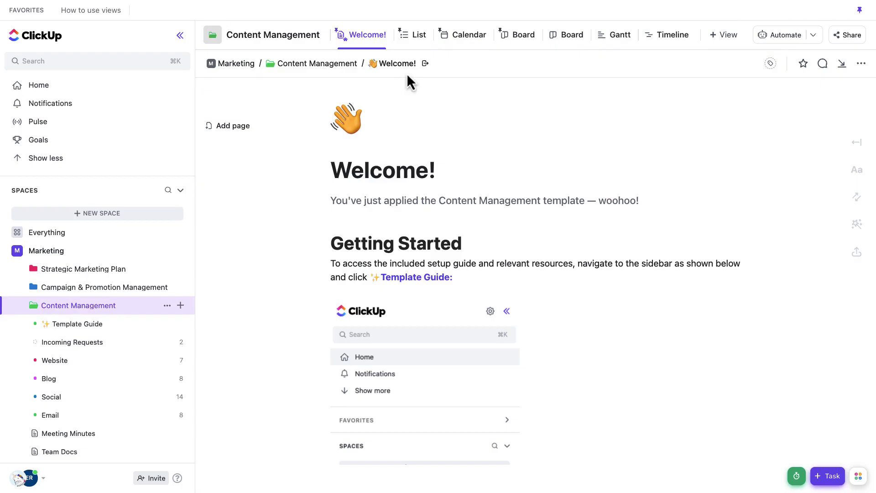
left_click(414, 40)
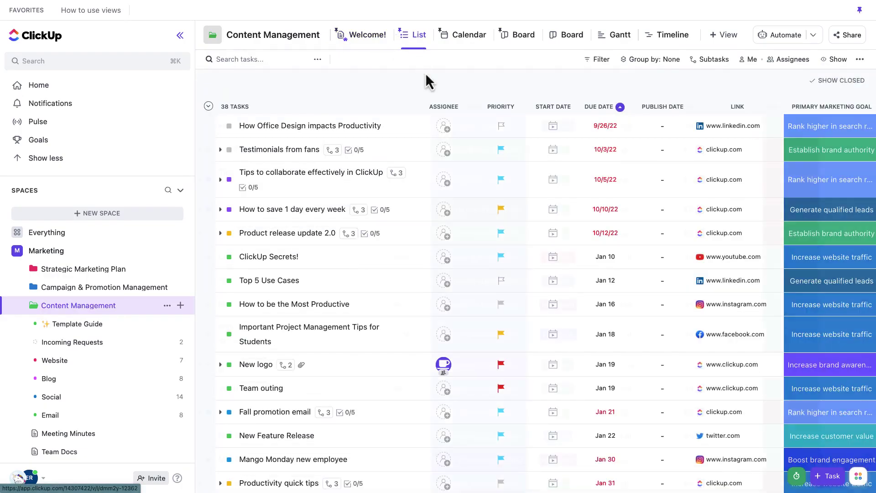
scroll(442, 133, "right", 8)
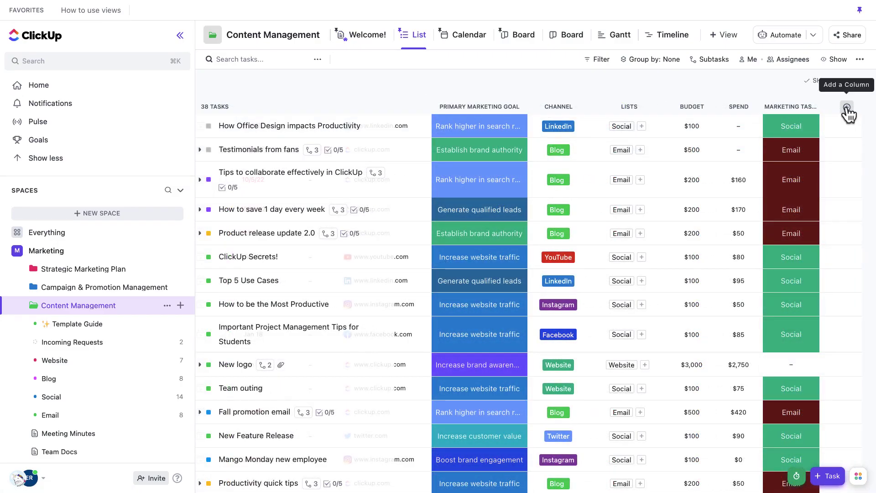
- Add a Formula column named 'Budget Remaining' to the list
left_click(847, 109)
type("form")
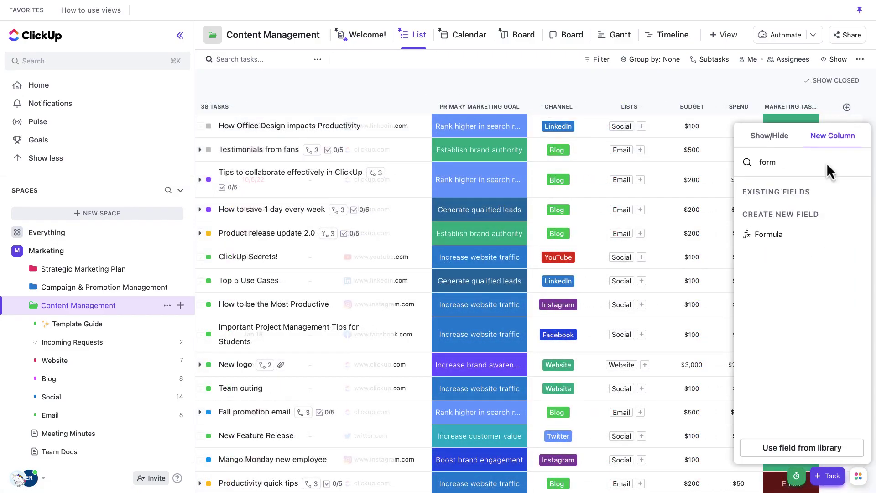
left_click(768, 234)
type("Budget Remaining")
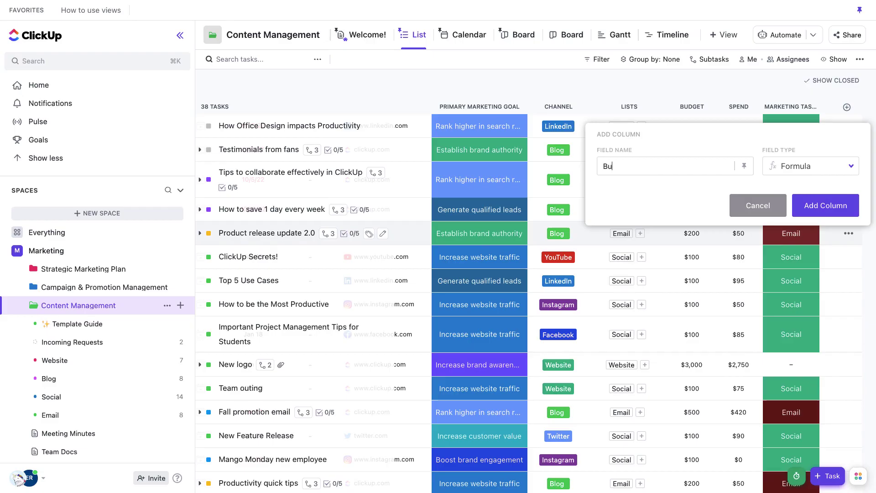
left_click(839, 209)
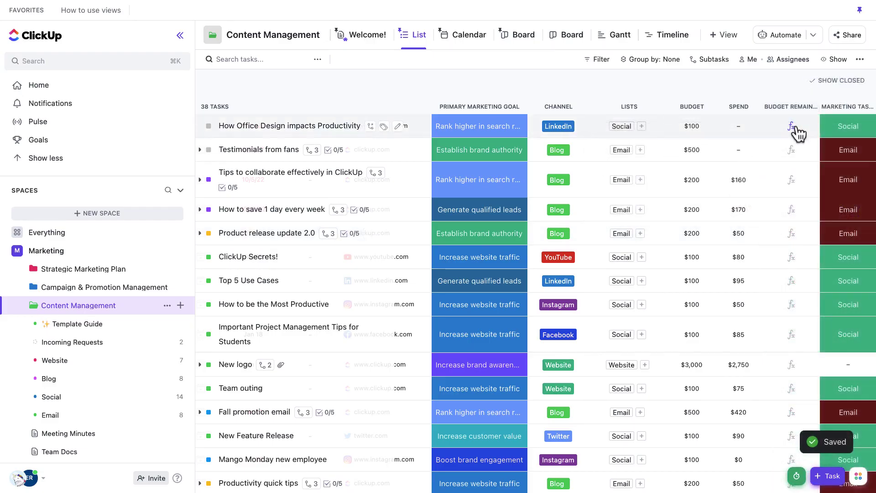
- Define the Budget Remaining formula as Budget minus Spend and calculate it for all tasks
left_click(795, 128)
left_click(740, 164)
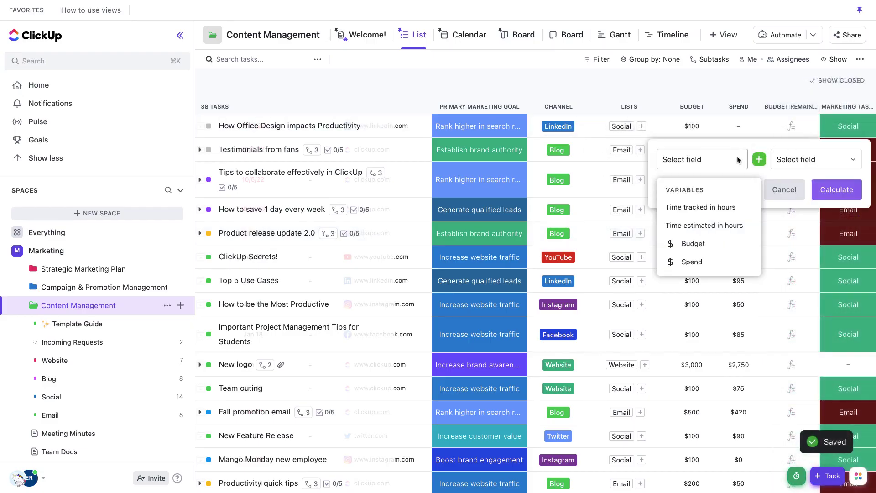
left_click(709, 246)
left_click(794, 168)
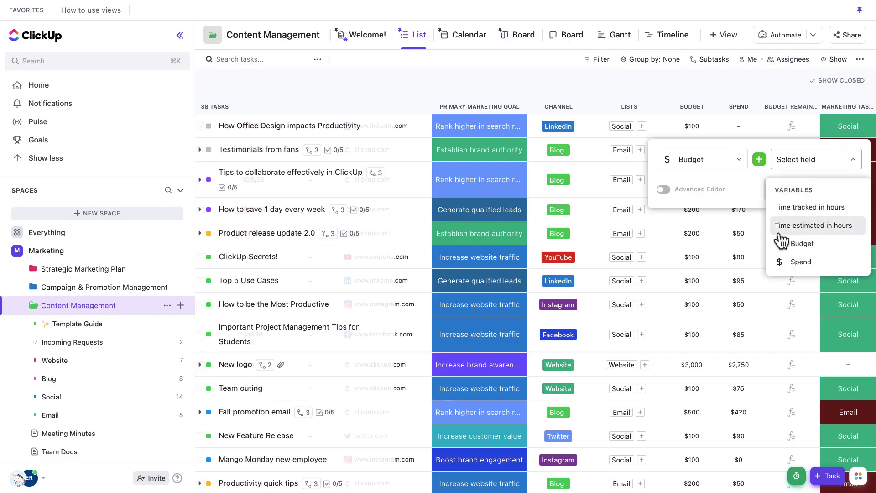
left_click(776, 261)
left_click(759, 162)
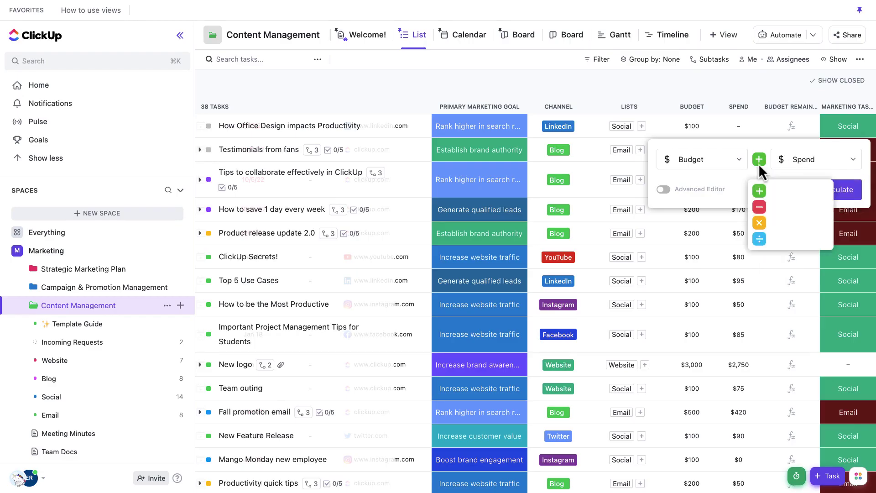
left_click(759, 207)
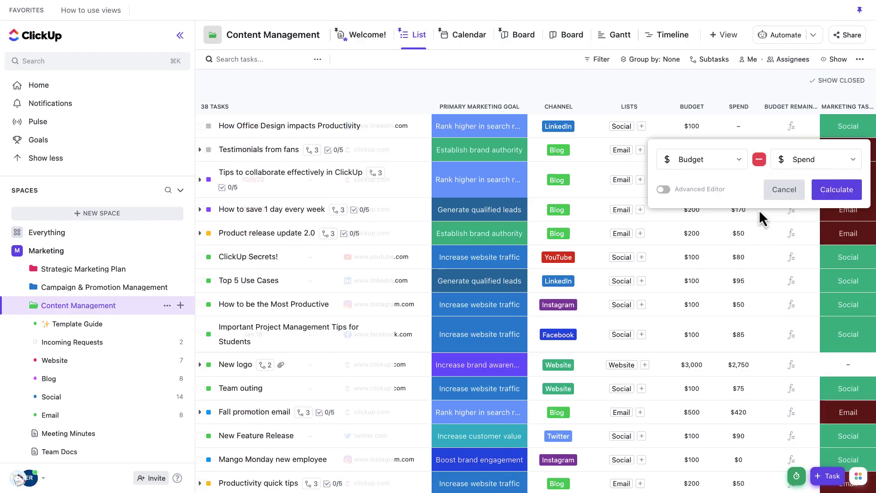
left_click(838, 190)
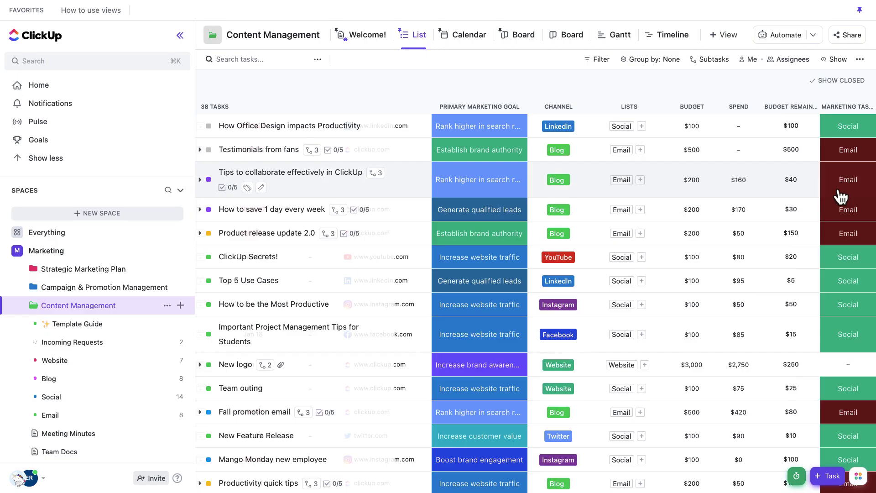